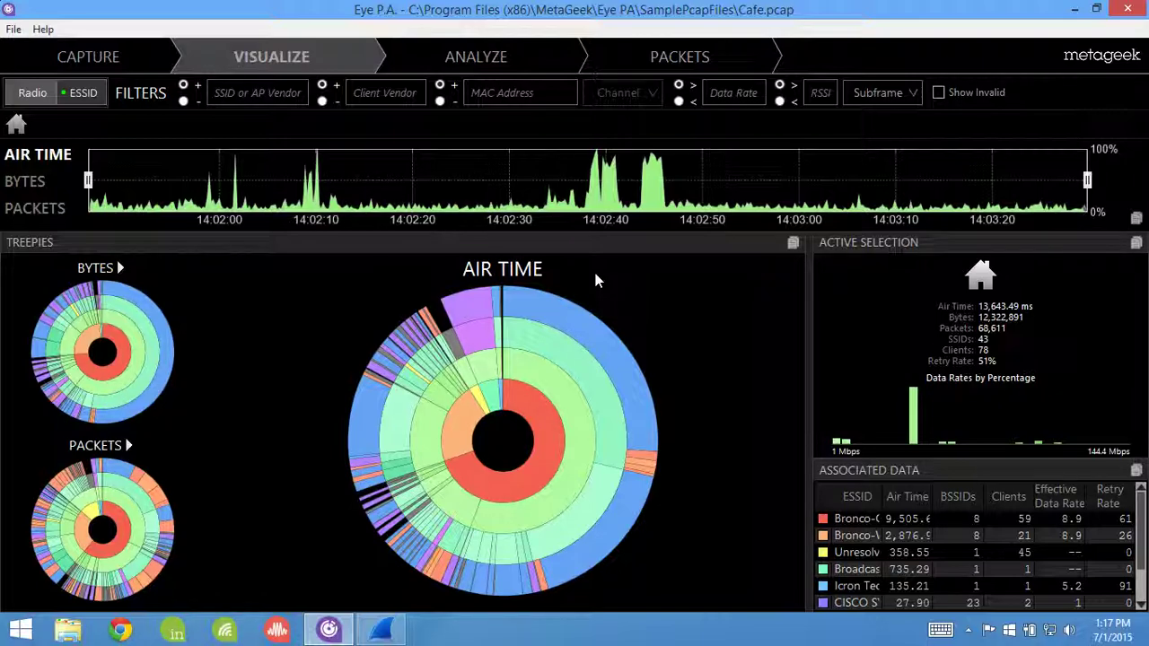
- Show the Capture page with Recently Opened Files and AirPcap Control set to 2.4 GHz, channel 1
left_click(138, 67)
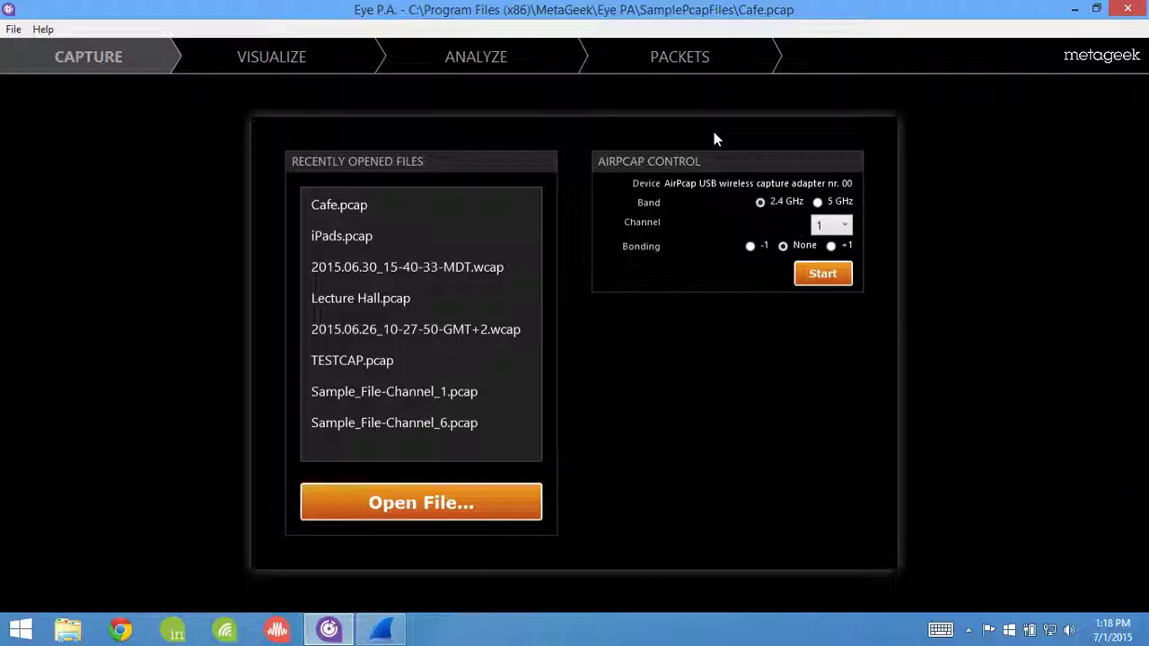
- Return to the Visualize page with Cafe.pcap's air-time treepies, traffic timeline and ESSID data
left_click(328, 67)
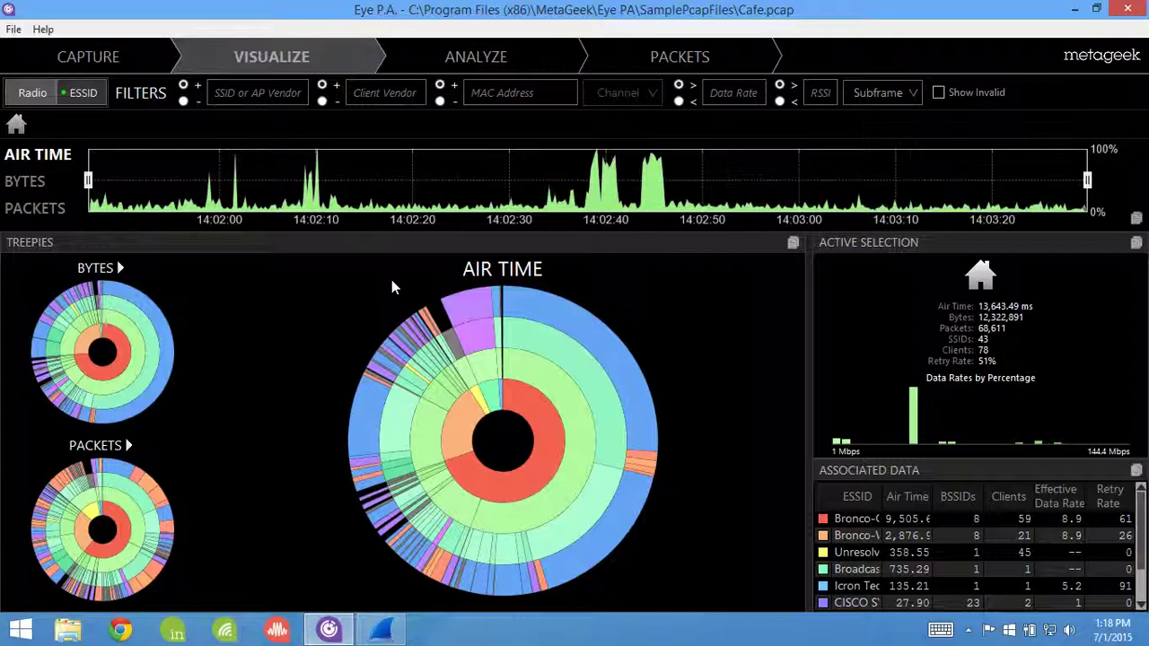
- Star the fourth Bronco-Guest network on the Analyze page to reveal its 59.49% high retransmits
left_click(443, 64)
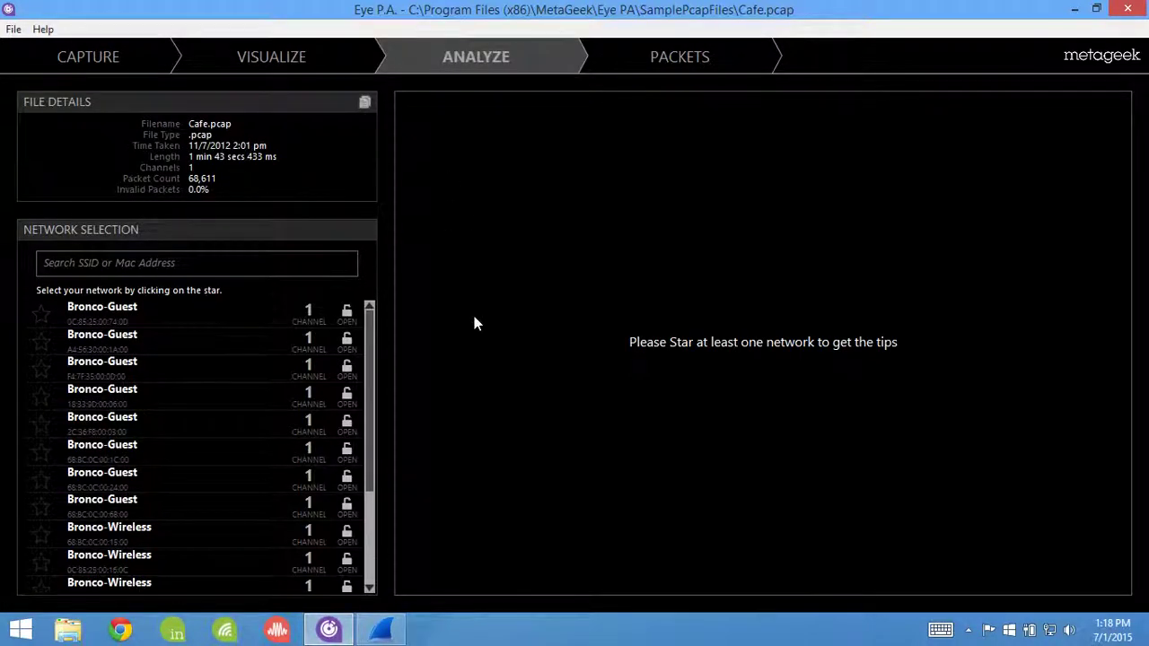
left_click(41, 396)
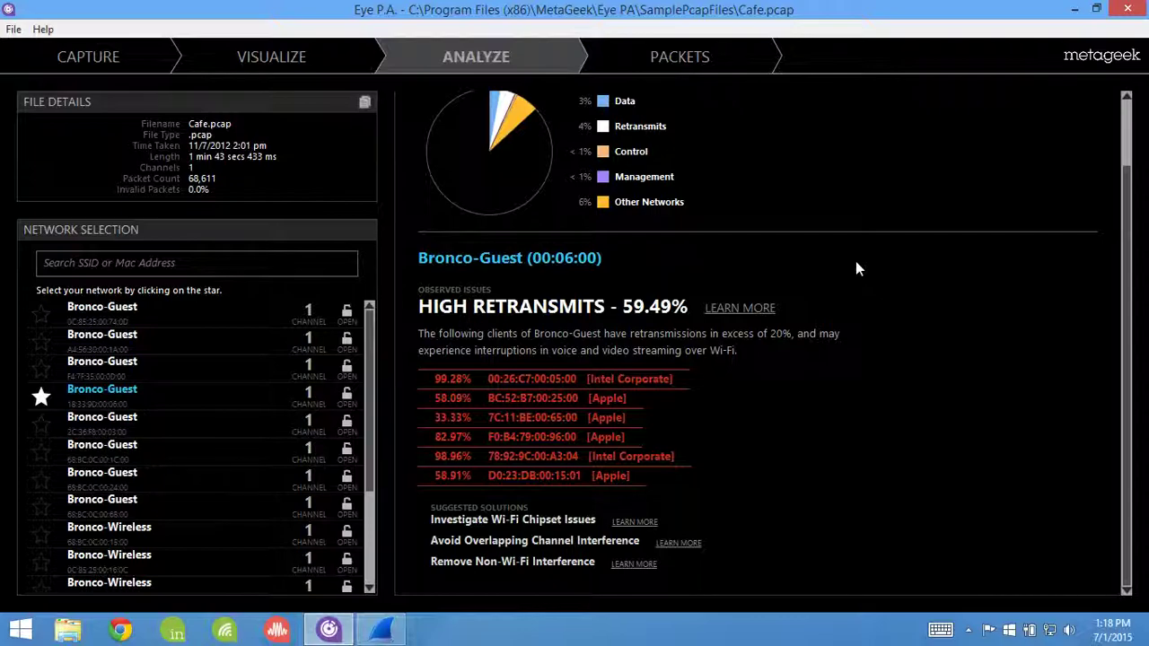
- Browse Cafe.pcap's packet list with timestamps, subframe types, data rates and SSIDs
left_click(719, 58)
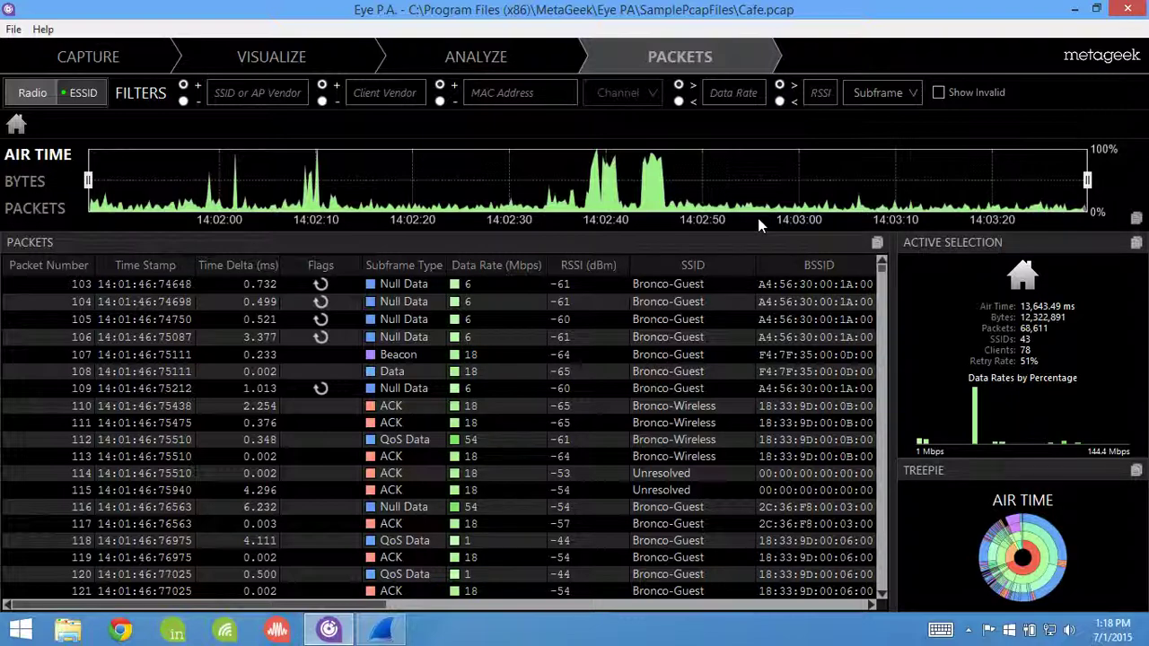
left_click(883, 594)
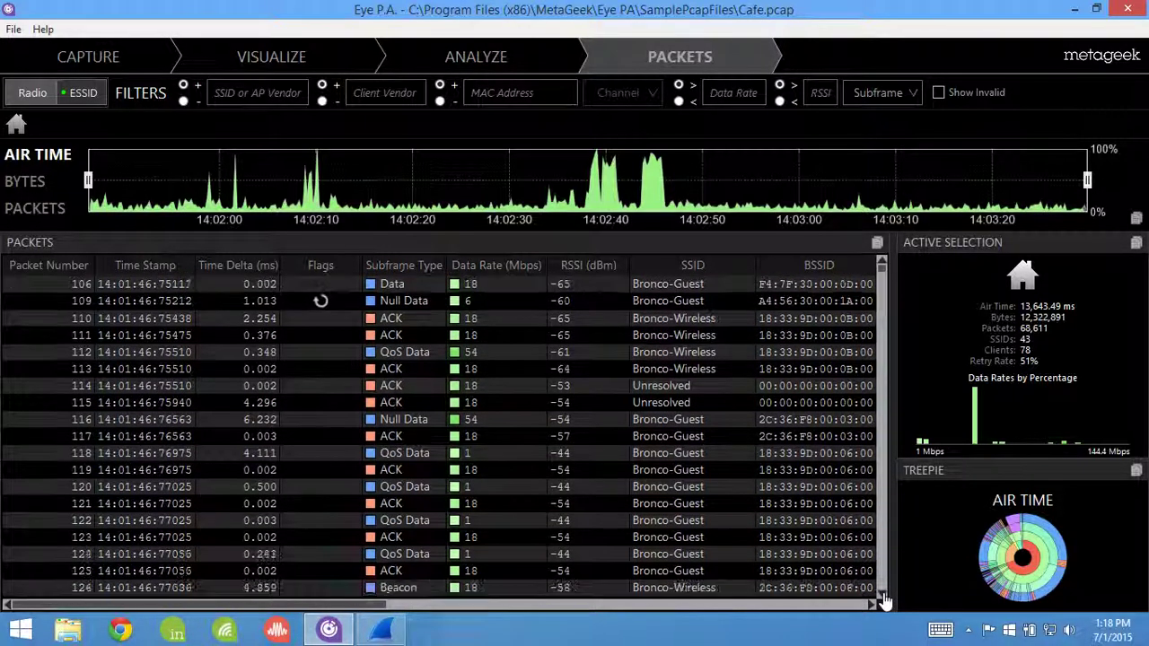
scroll(505, 438, "down", 3)
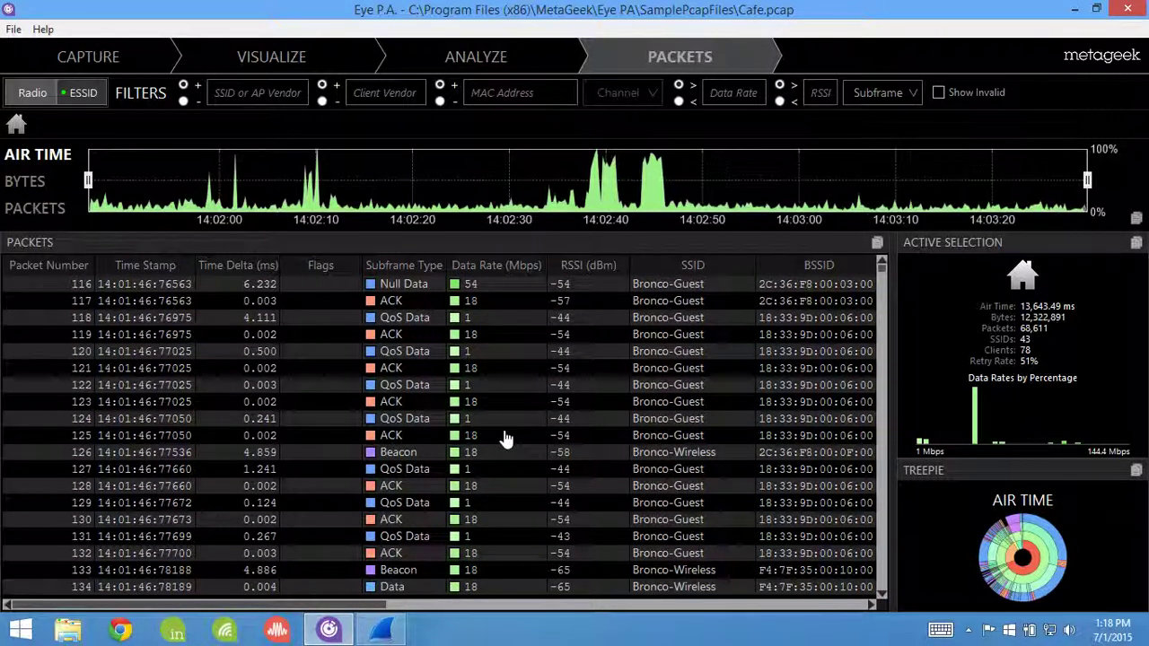
- Return to the Visualize treepie and inspect the Bronco-Guest ring: 13,643.49 ms air time, 51% retries
left_click(325, 70)
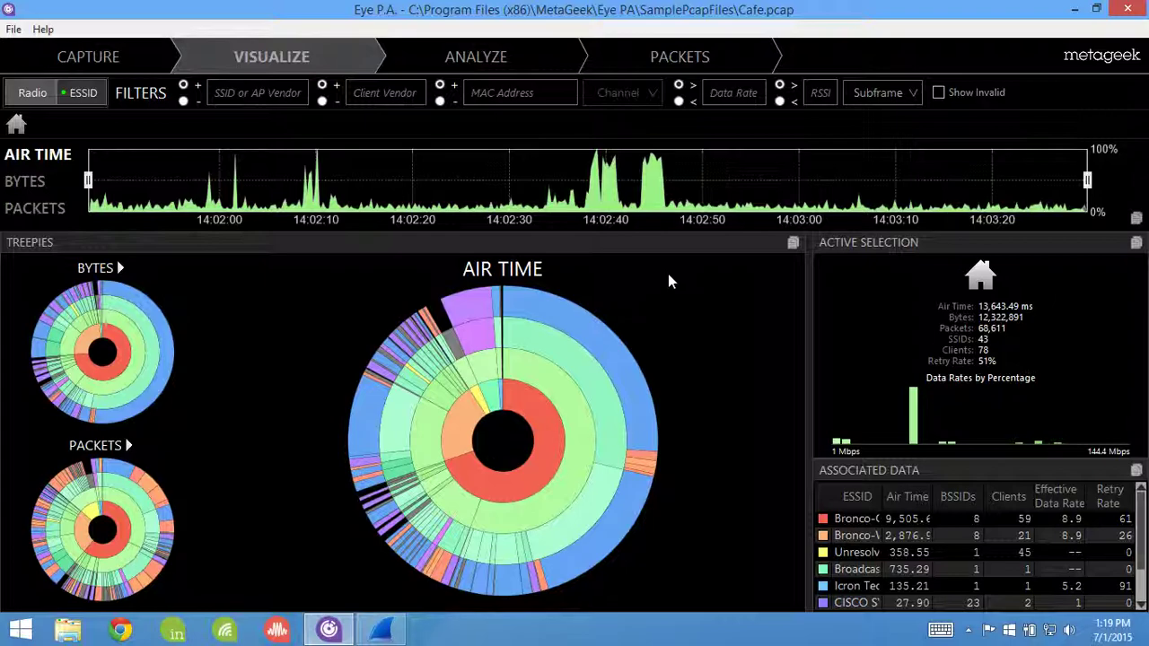
mouse_move(543, 431)
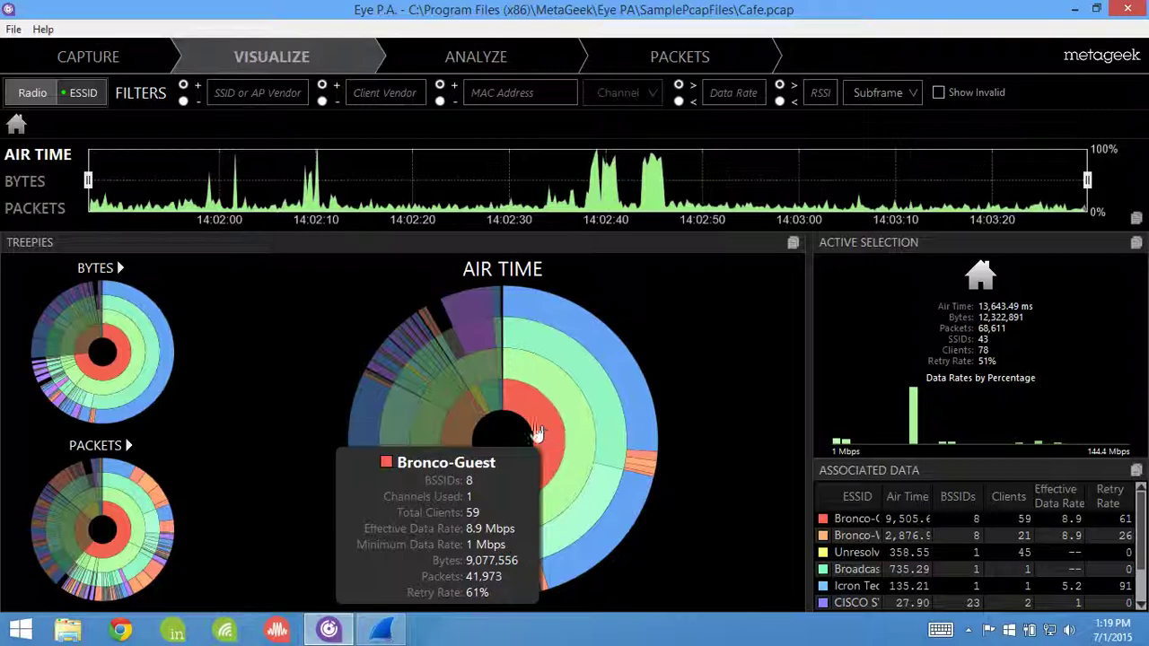
mouse_move(467, 454)
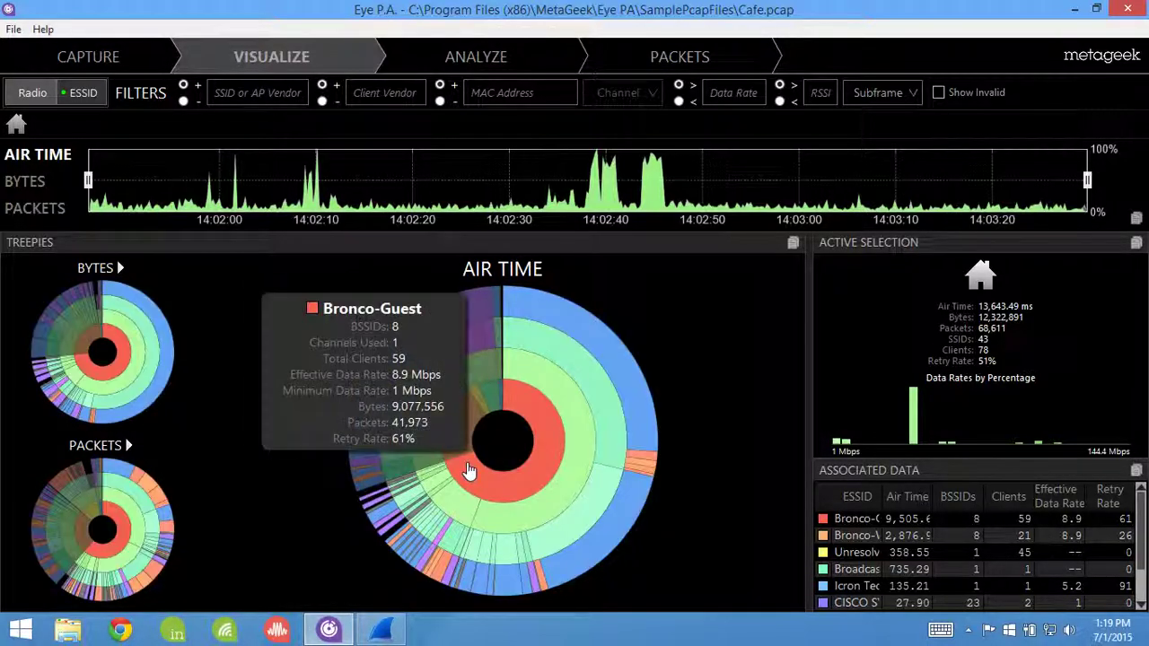
left_click(472, 456)
mouse_move(551, 452)
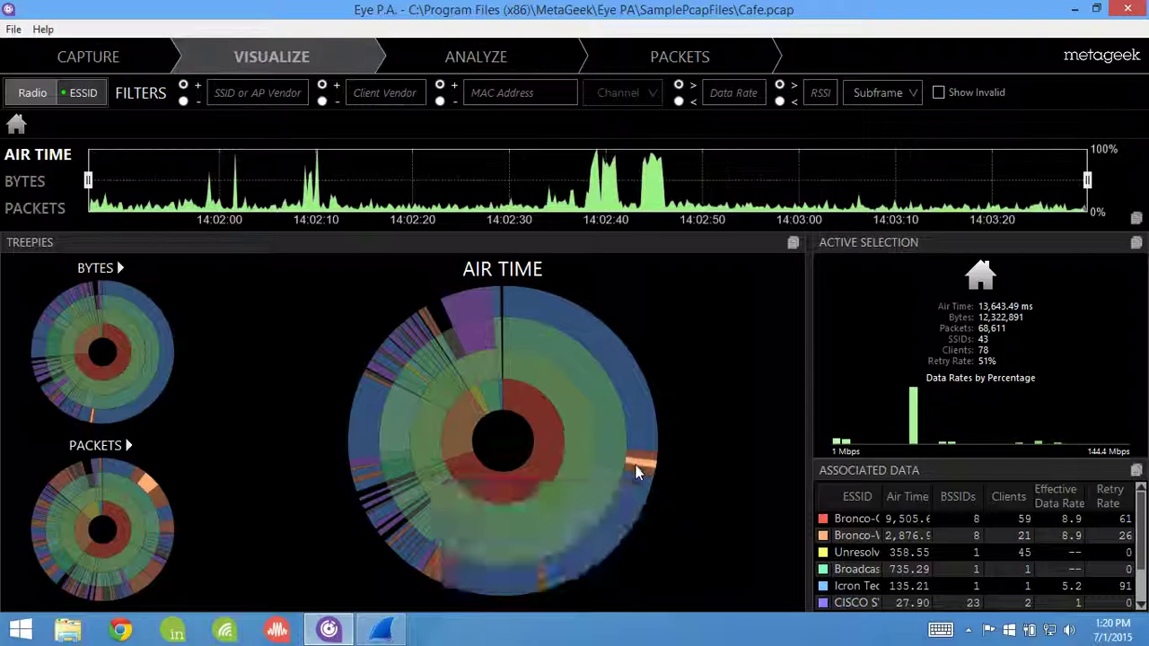
mouse_move(636, 467)
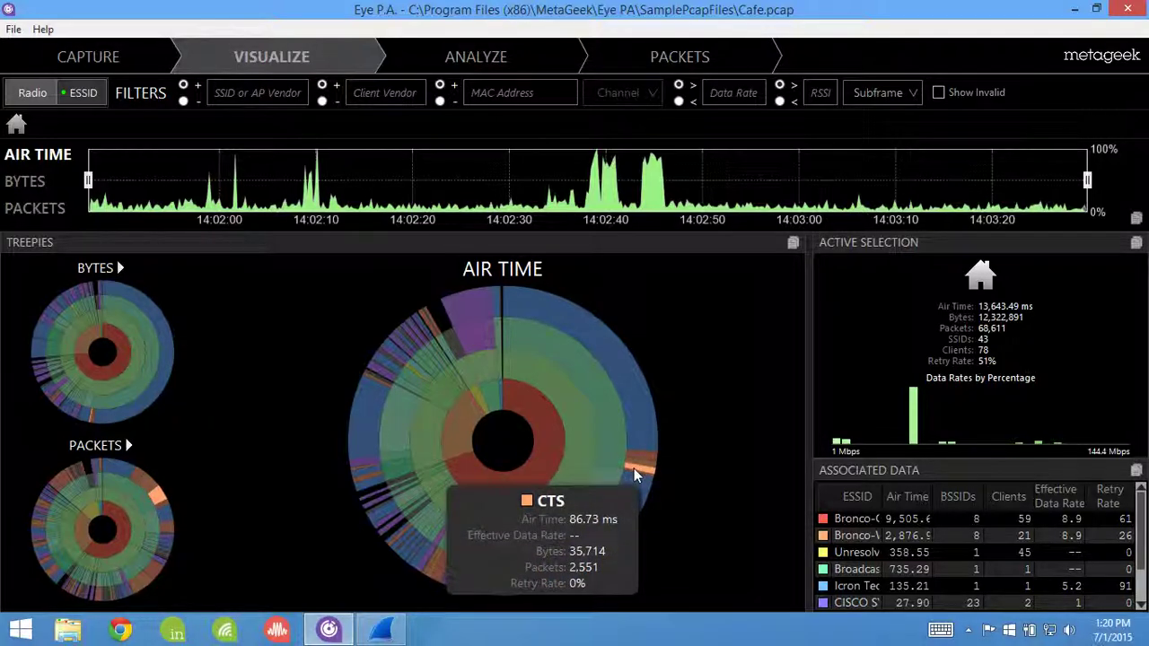
mouse_move(603, 453)
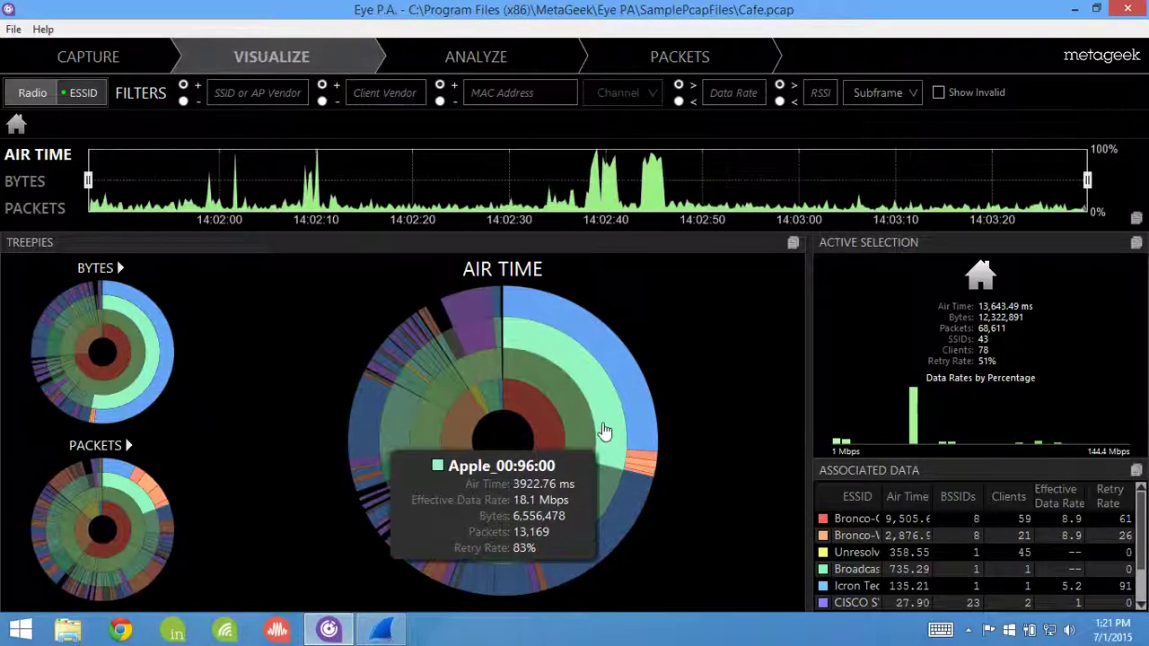
mouse_move(624, 415)
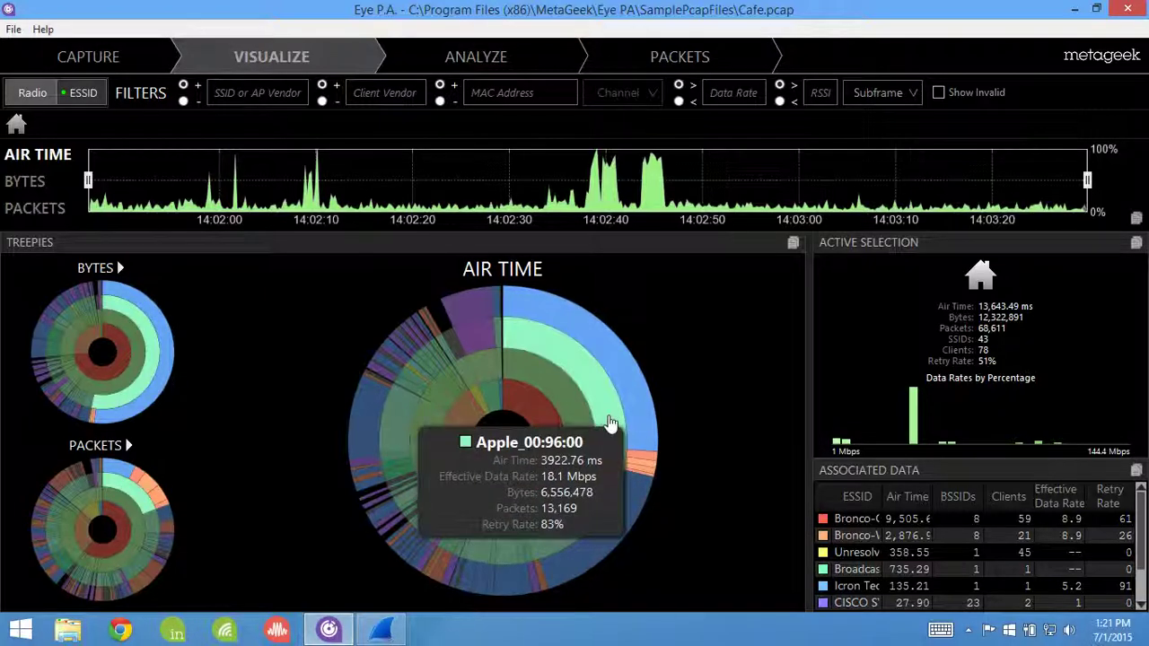
- Drill the Air Time treepie down to the Apple_00:96:00 client's traffic
left_click(611, 425)
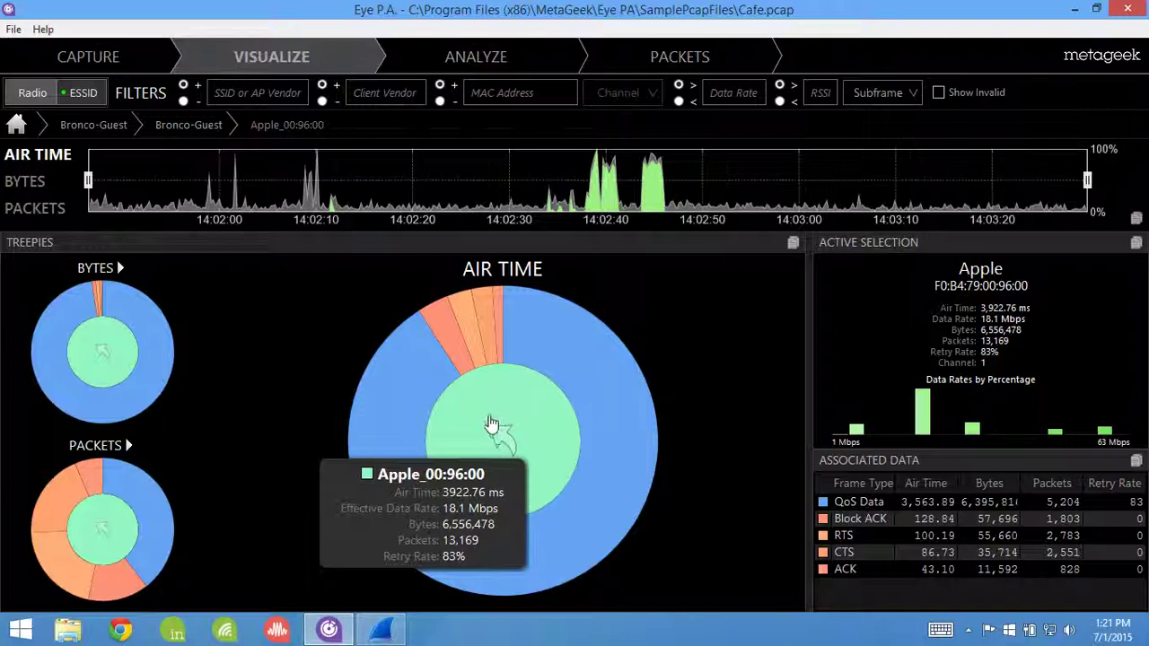
mouse_move(529, 350)
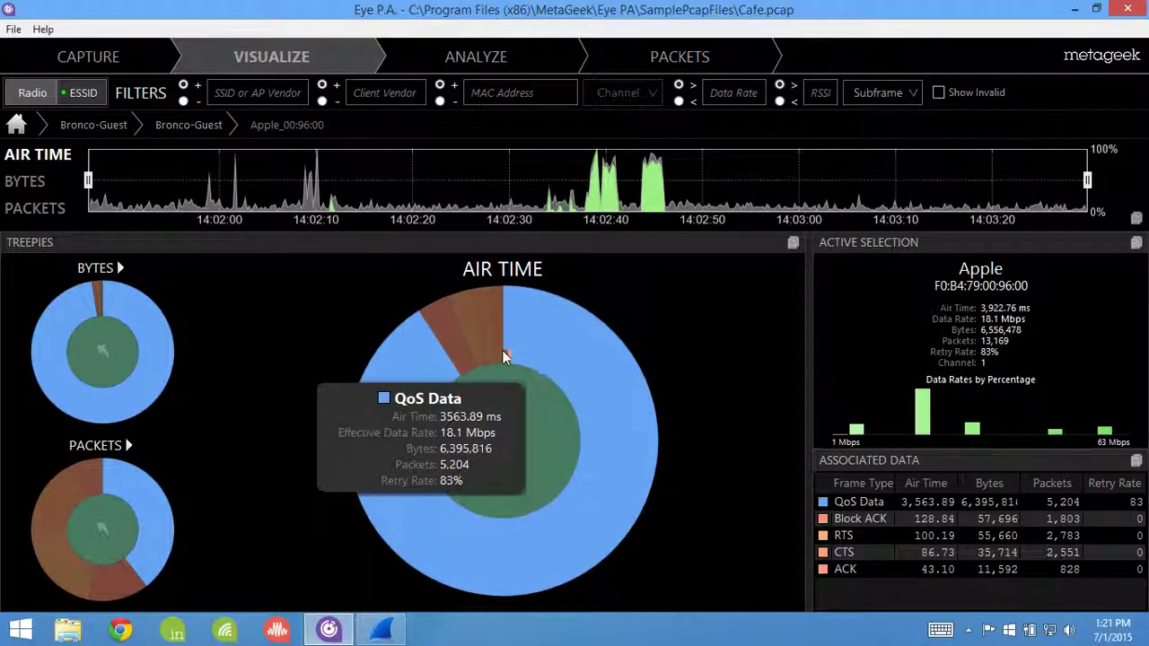
mouse_move(453, 357)
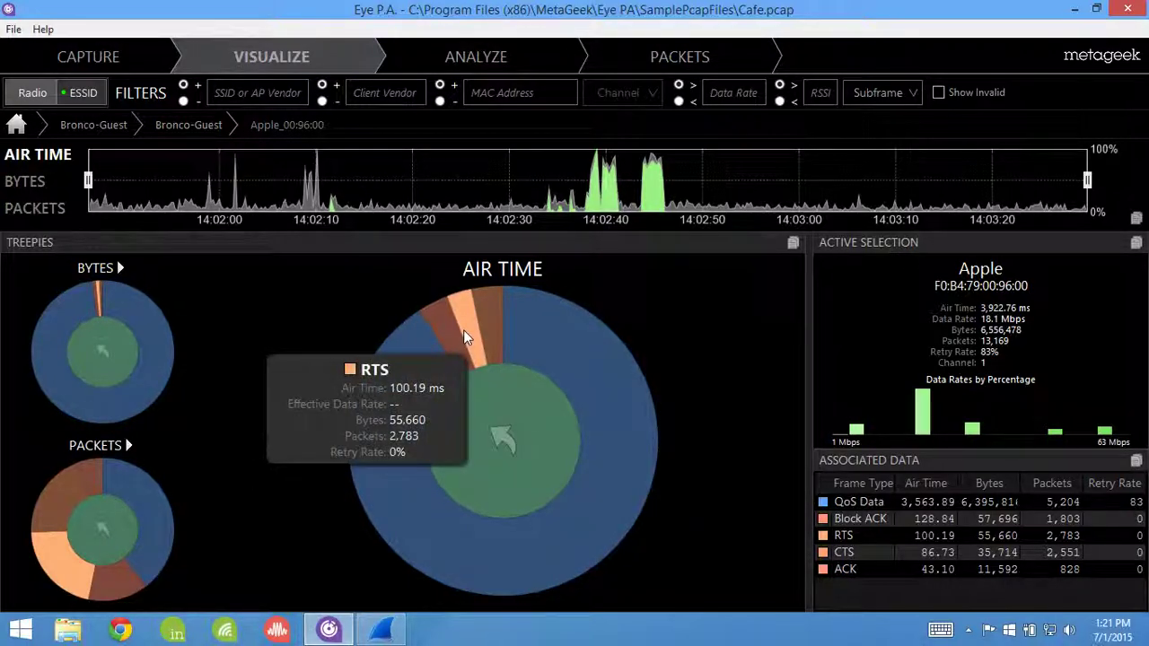
mouse_move(481, 321)
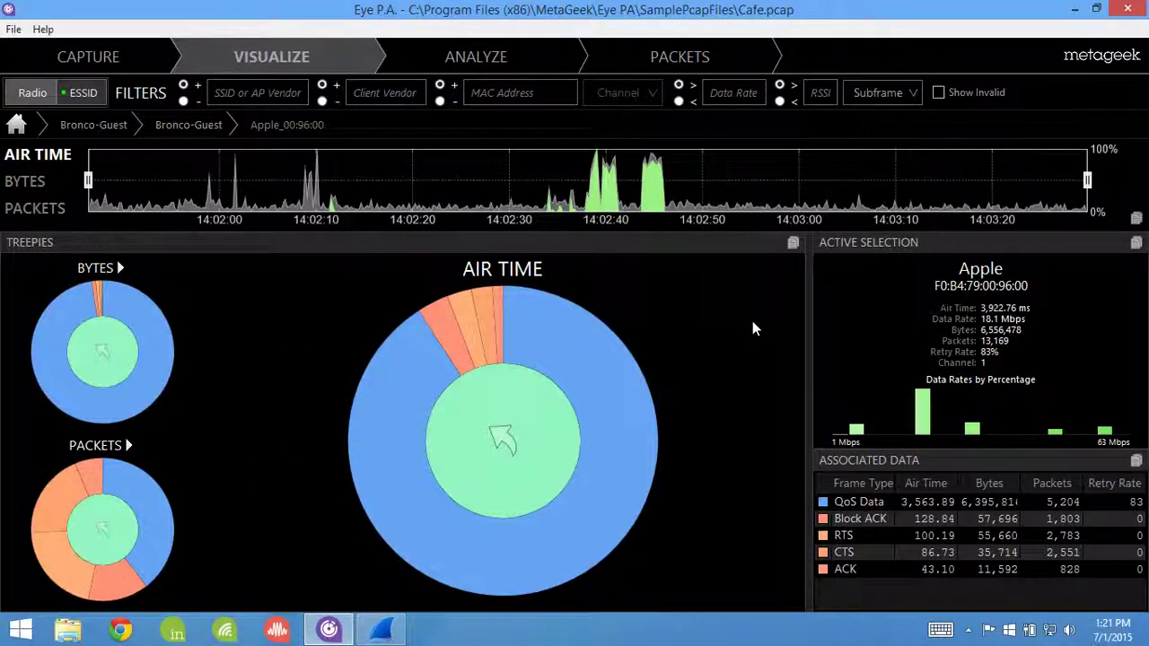
- List the packets behind Apple_00:96:00's 83% retry rate, showing QoS Data retries at 6 and 1 Mbps
double_click(995, 354)
mouse_move(859, 433)
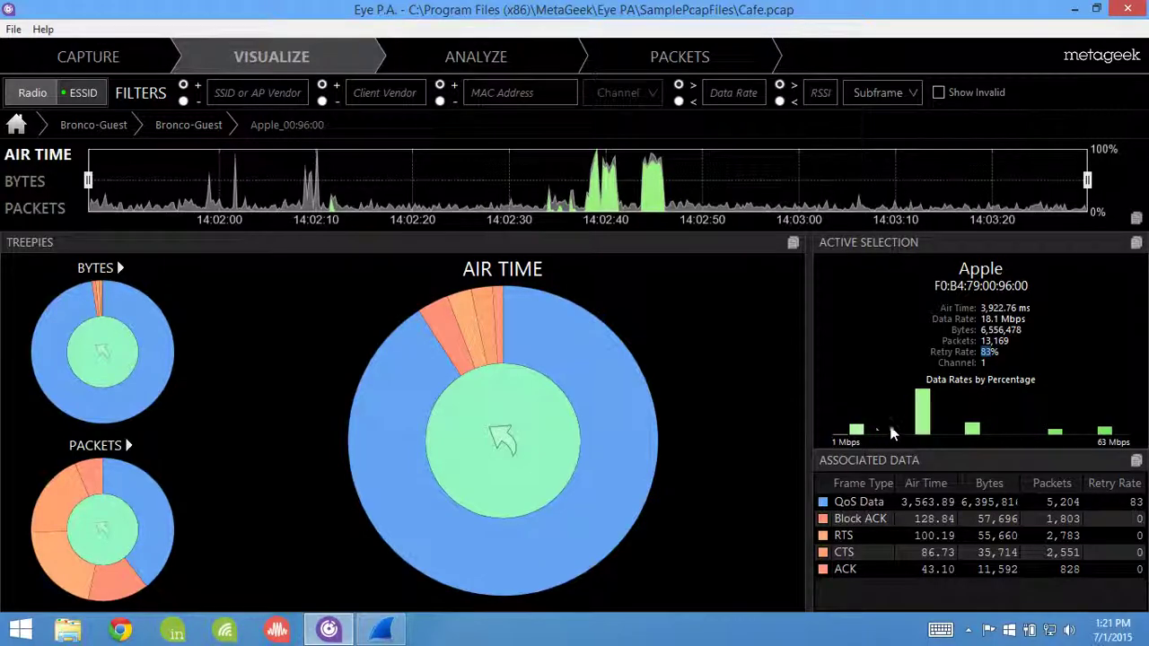
mouse_move(925, 427)
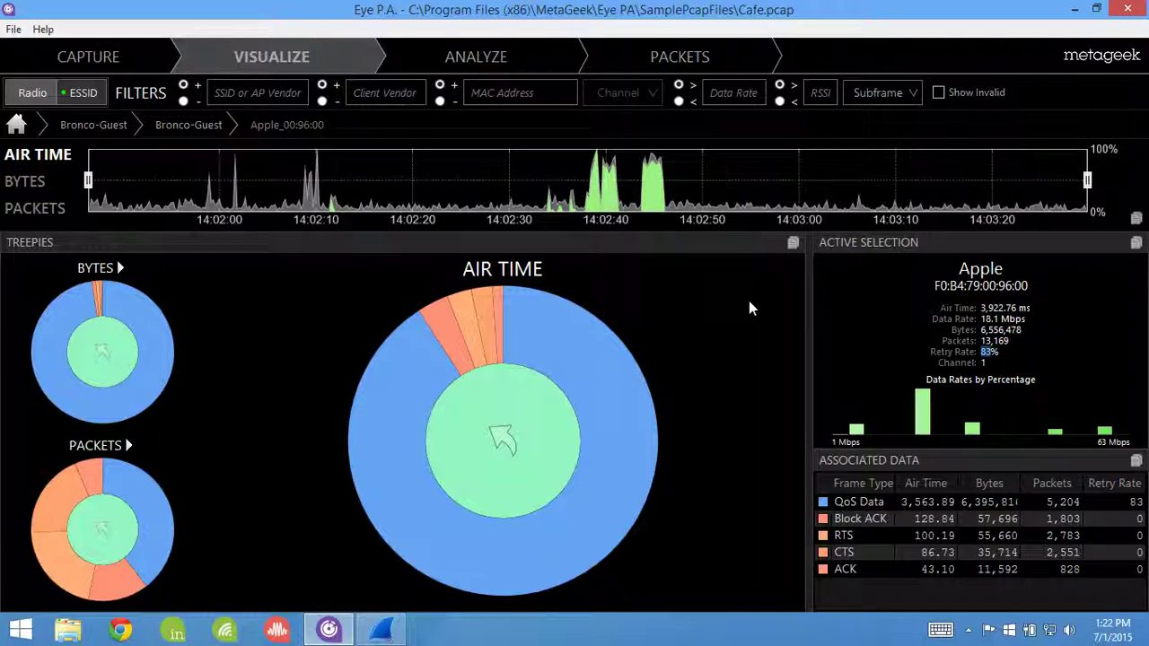
mouse_move(520, 471)
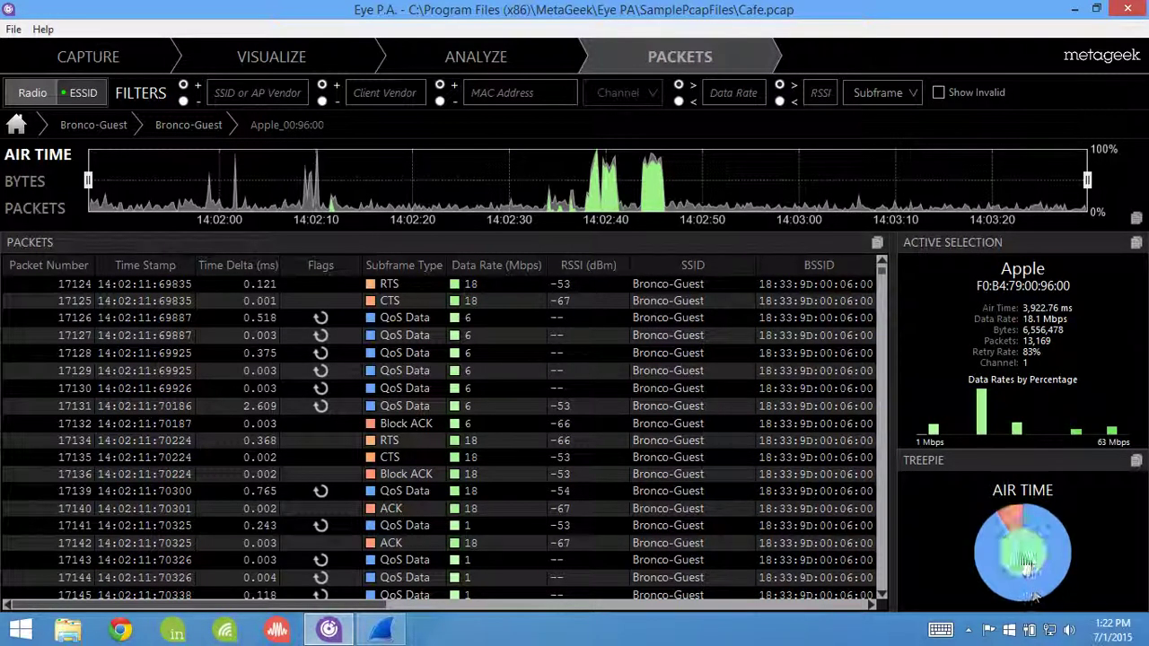
left_click(1024, 564)
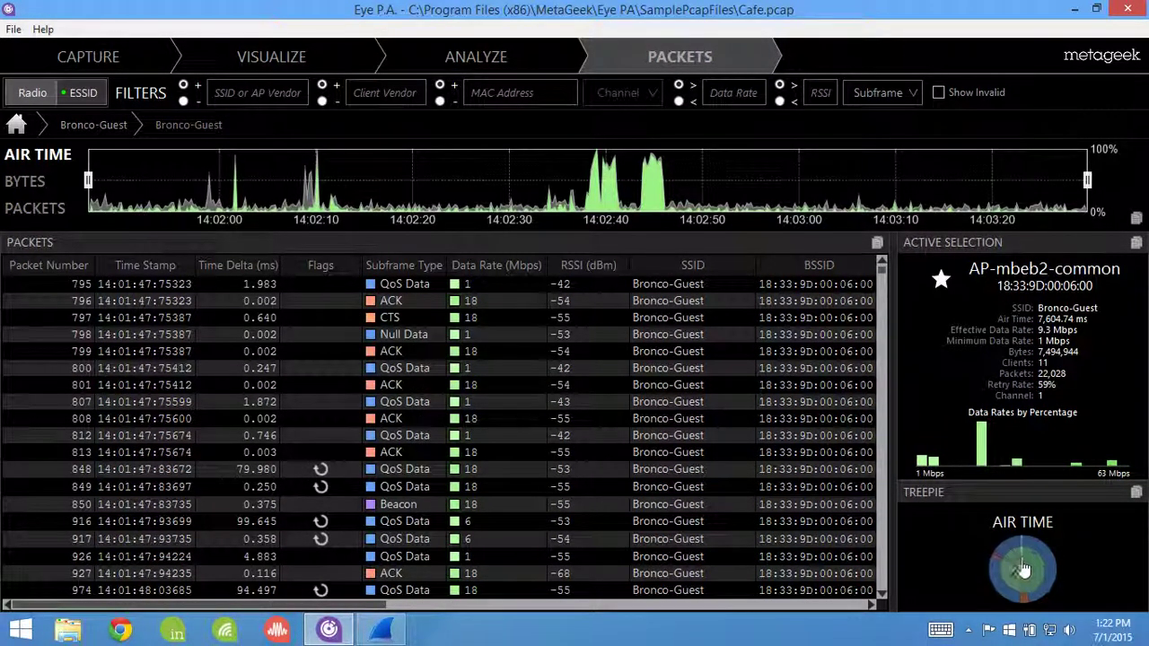
left_click(1025, 571)
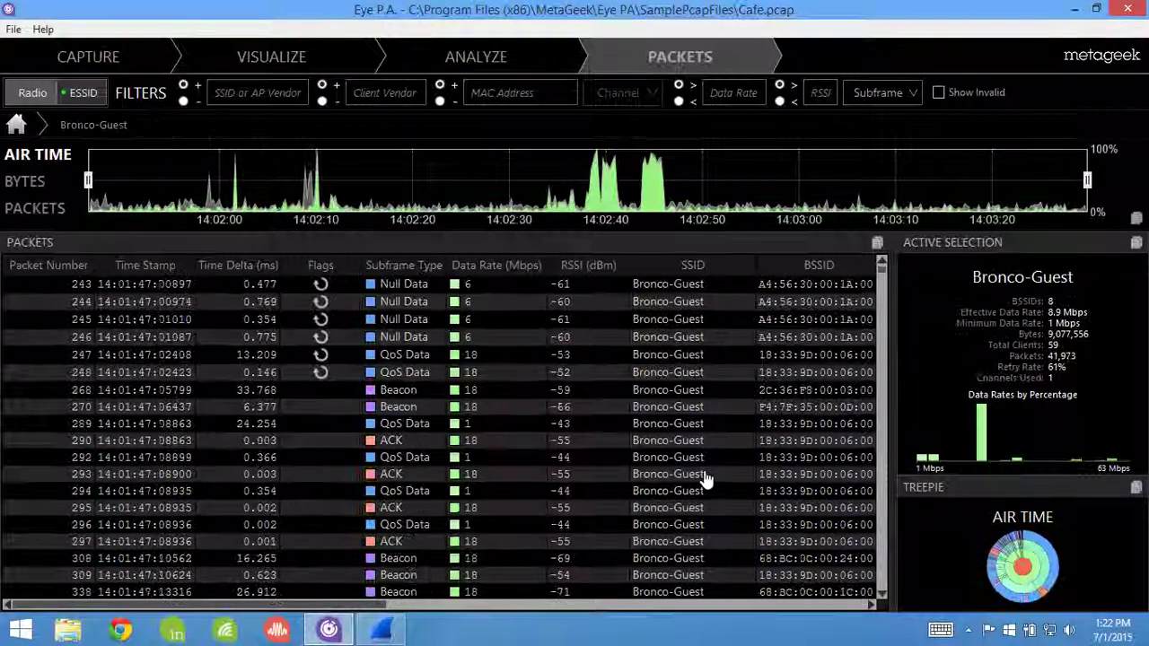
left_click(1025, 573)
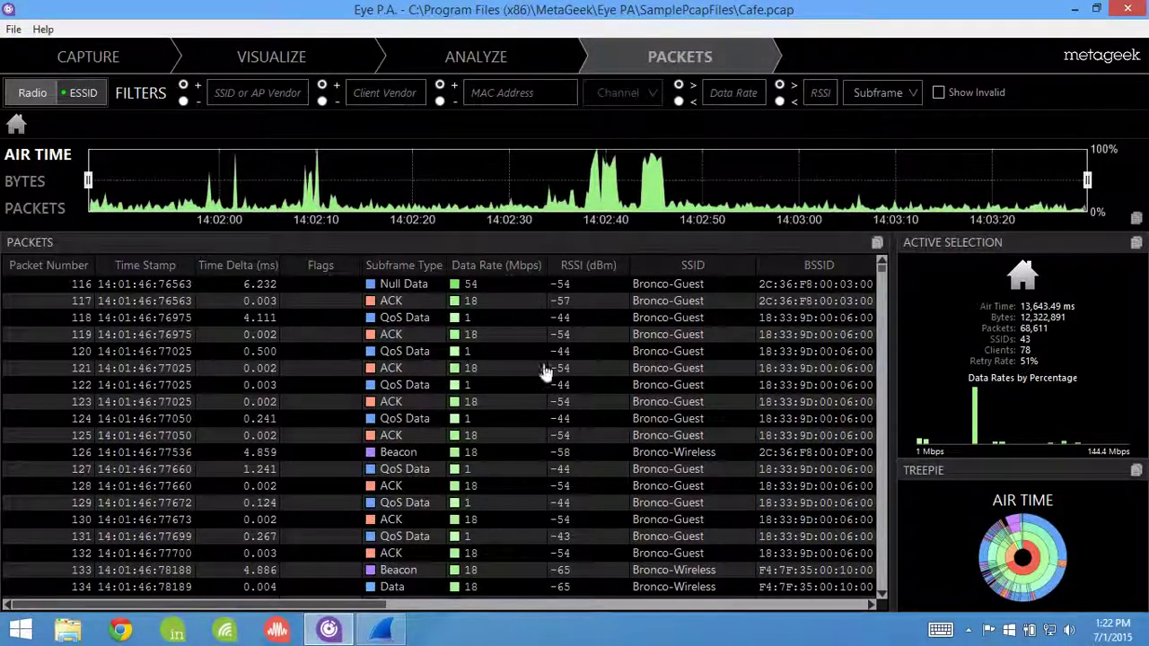
scroll(506, 321, "down", 20)
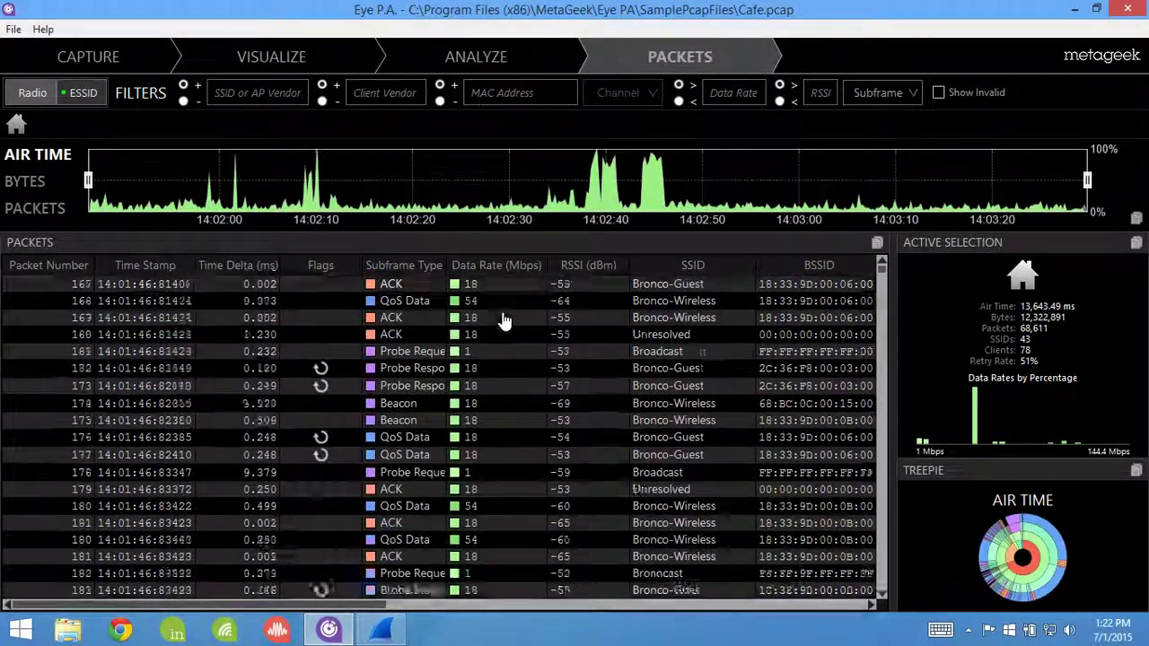
scroll(505, 321, "down", 4)
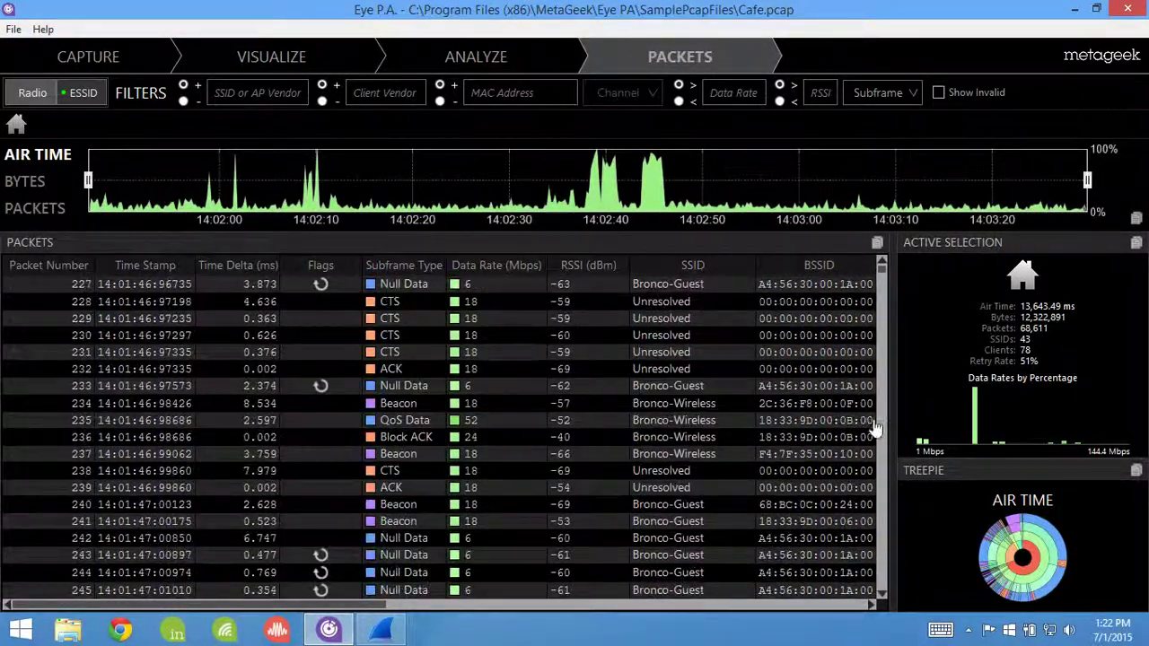
mouse_move(1032, 561)
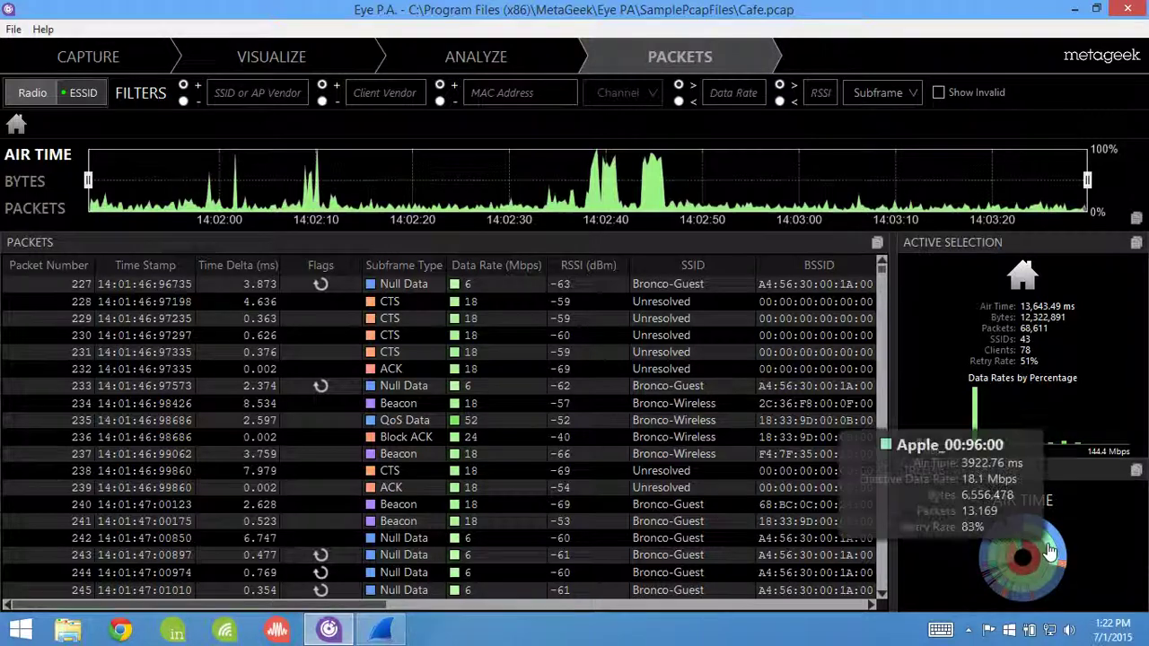
left_click(1051, 552)
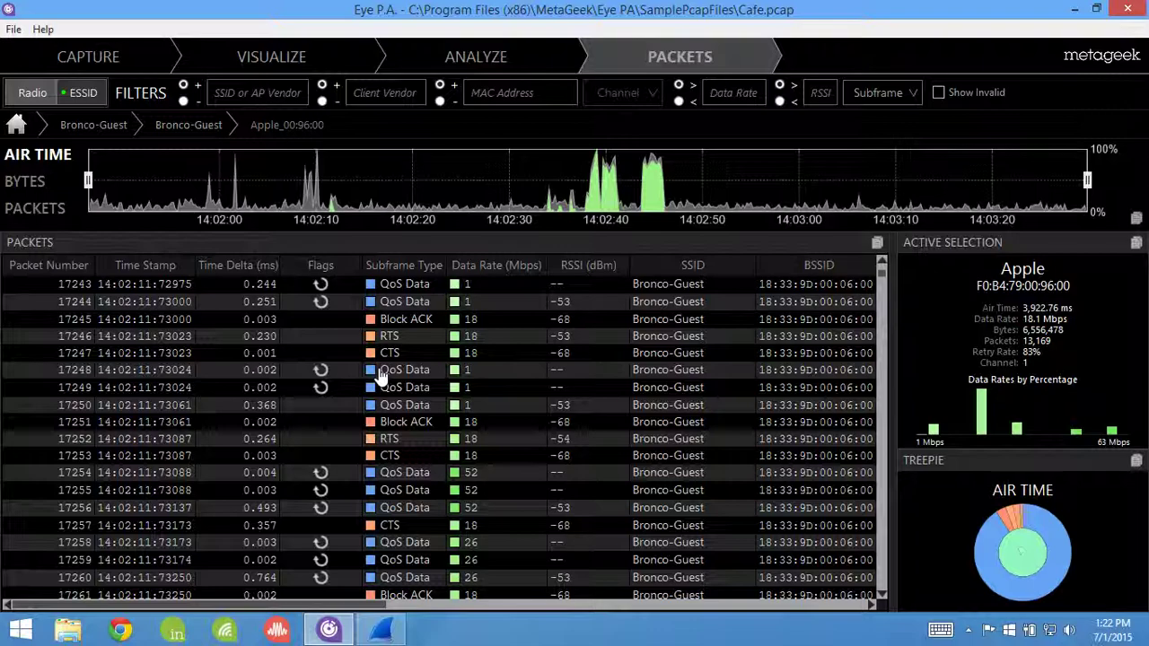
scroll(380, 378, "down", 2)
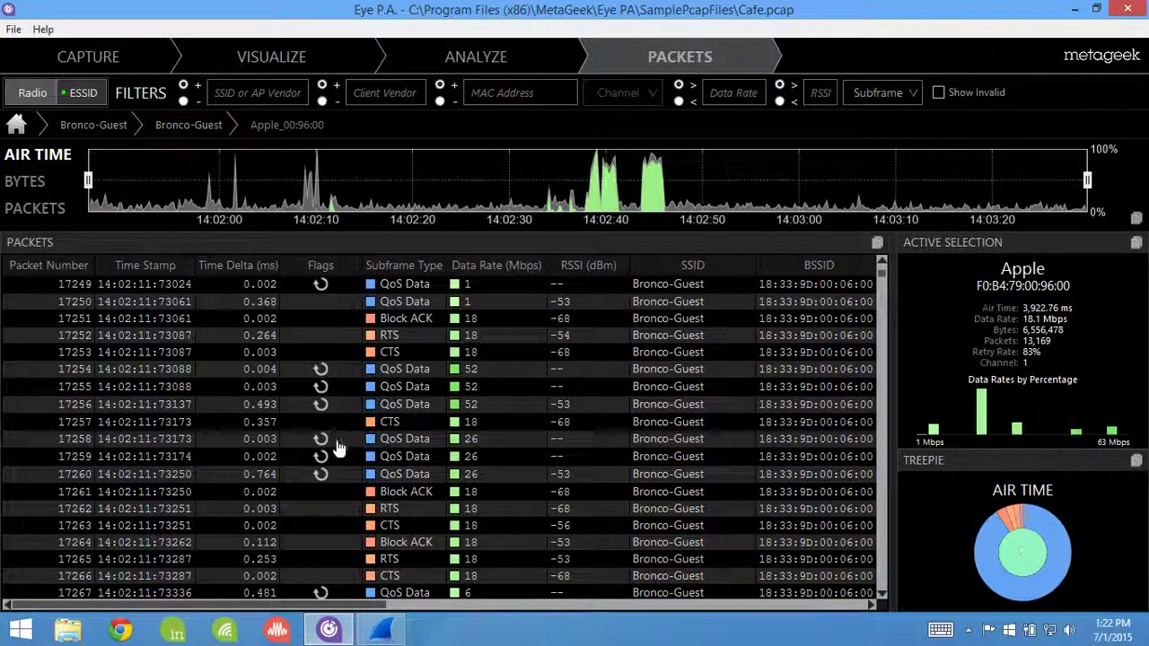
scroll(322, 426, "down", 5)
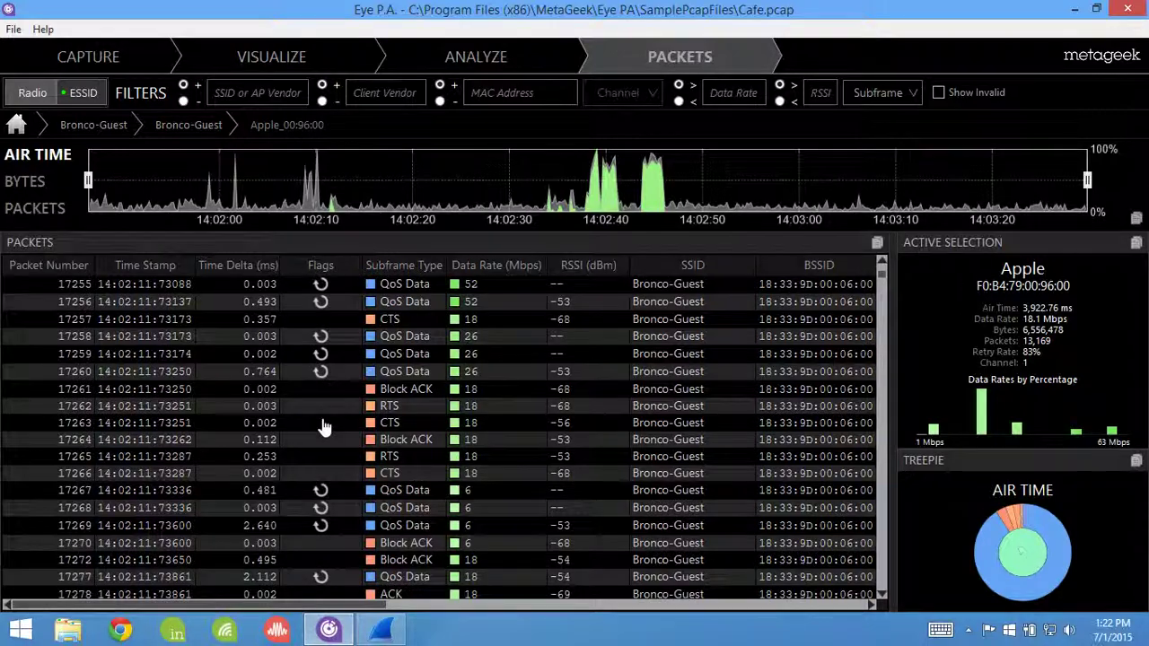
scroll(322, 426, "down", 15)
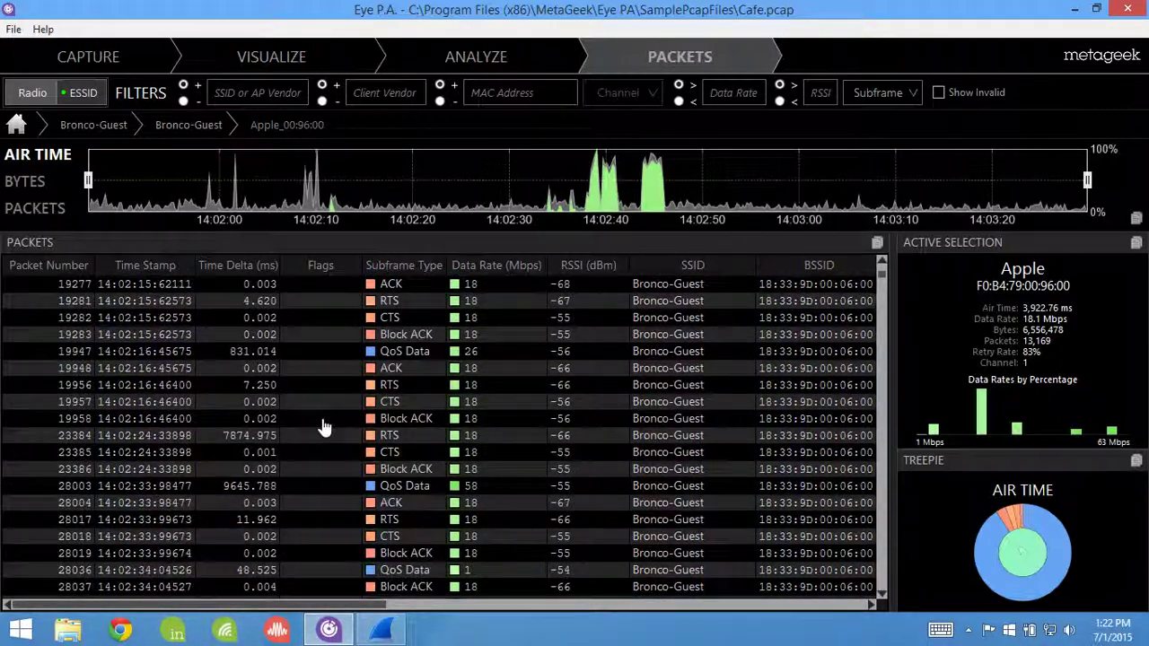
scroll(322, 428, "down", 2)
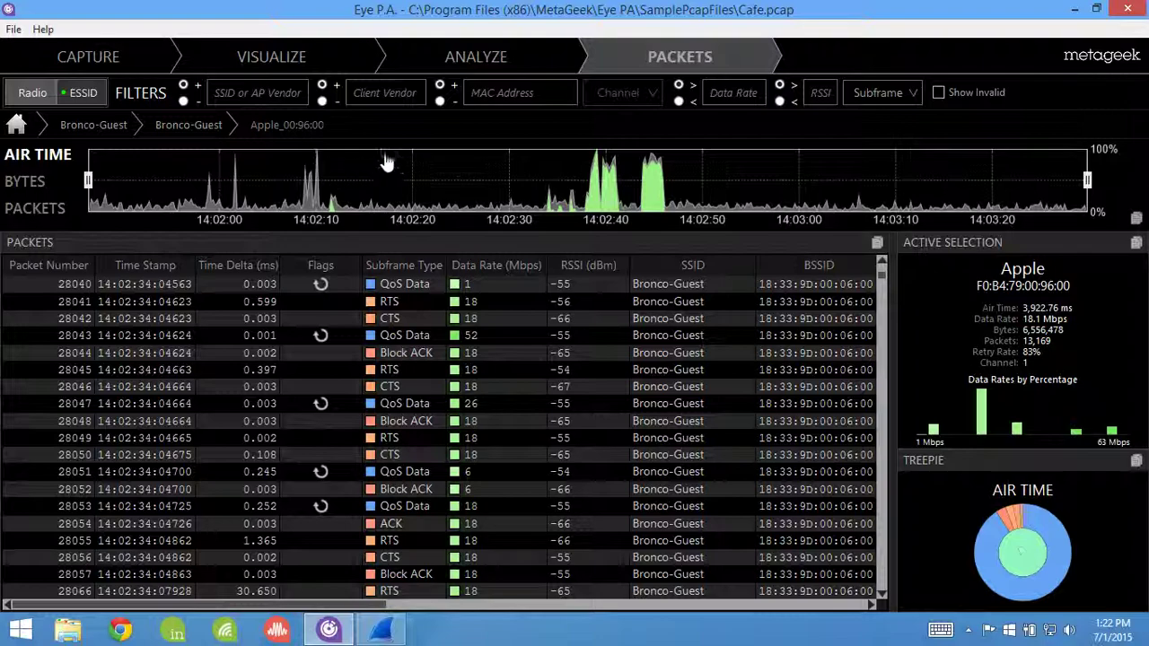
- Step the treepie up from the Apple client to Bronco-Guest, then drill into access point AP-mbeb2-common
left_click(323, 63)
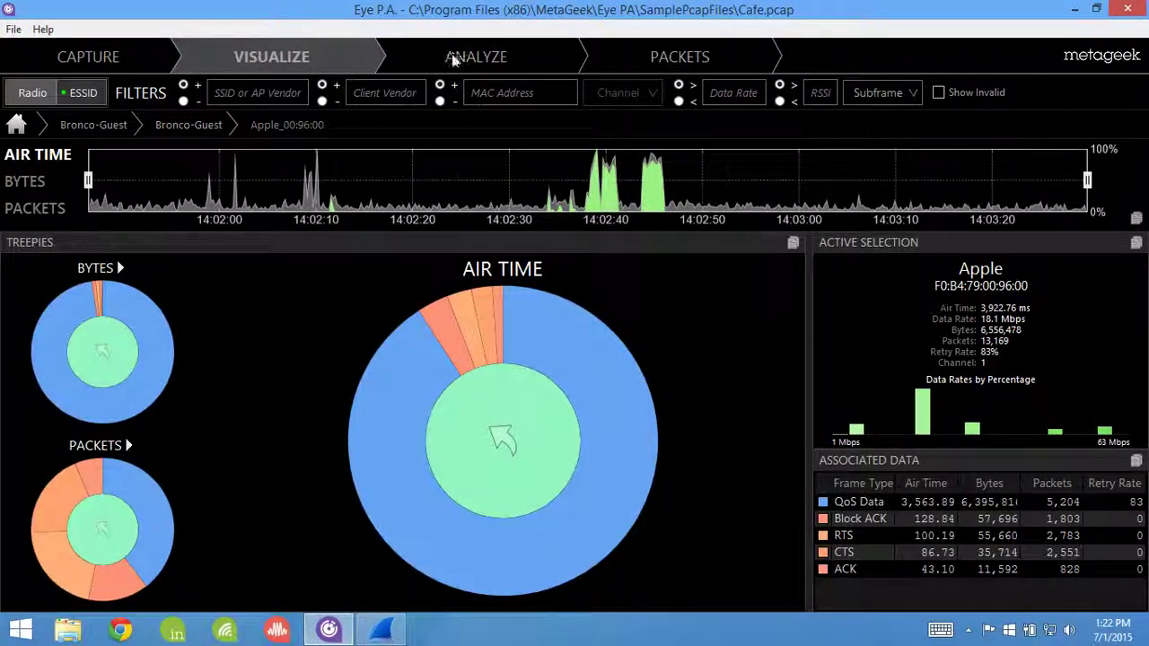
left_click(484, 447)
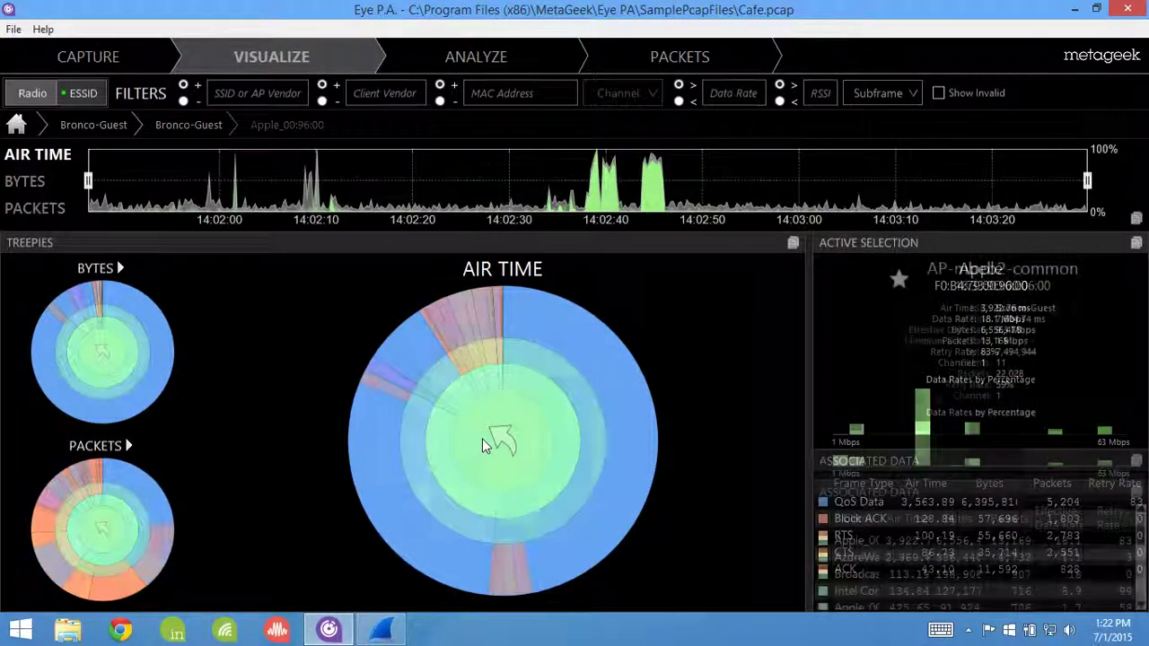
left_click(519, 452)
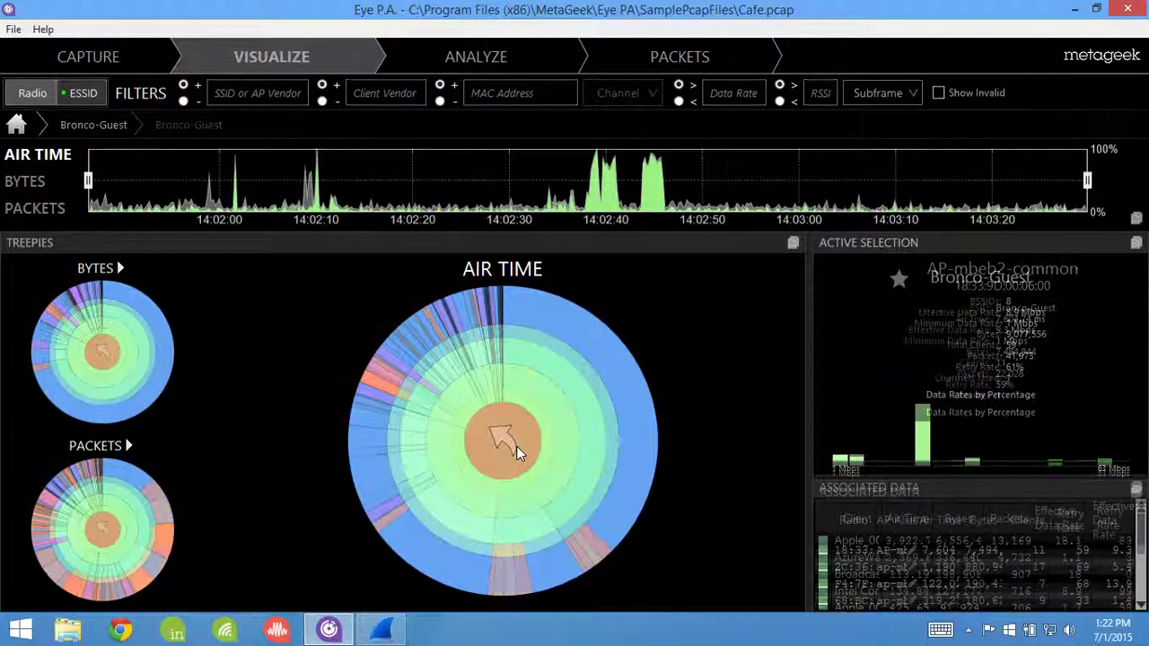
mouse_move(508, 446)
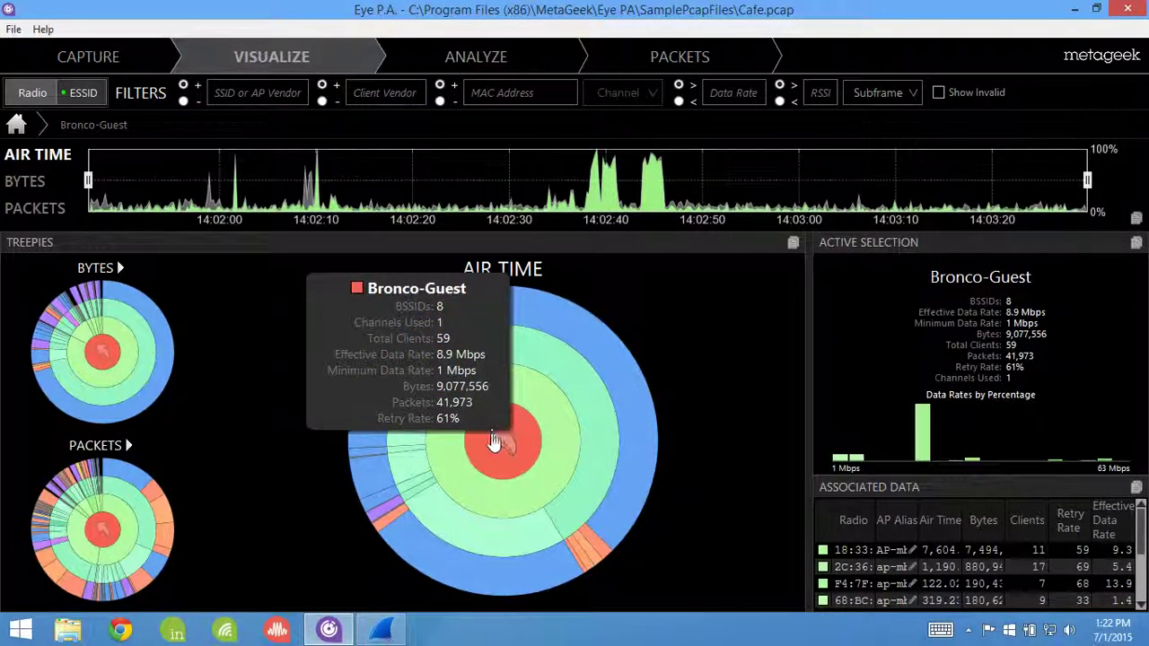
left_click(494, 454)
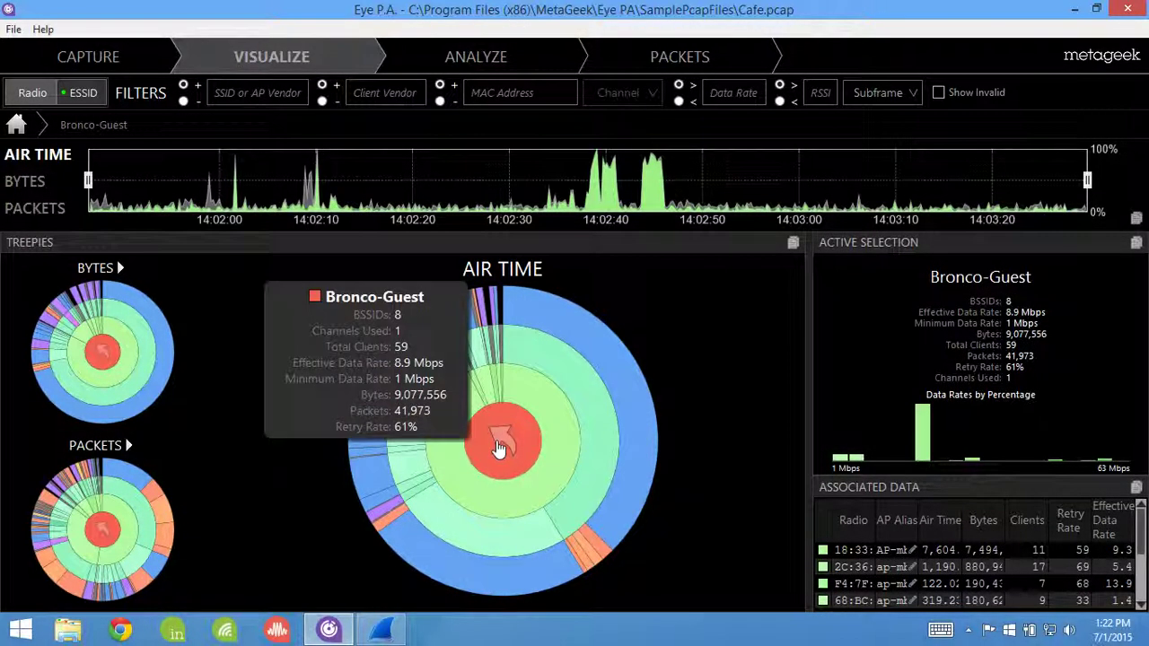
mouse_move(554, 423)
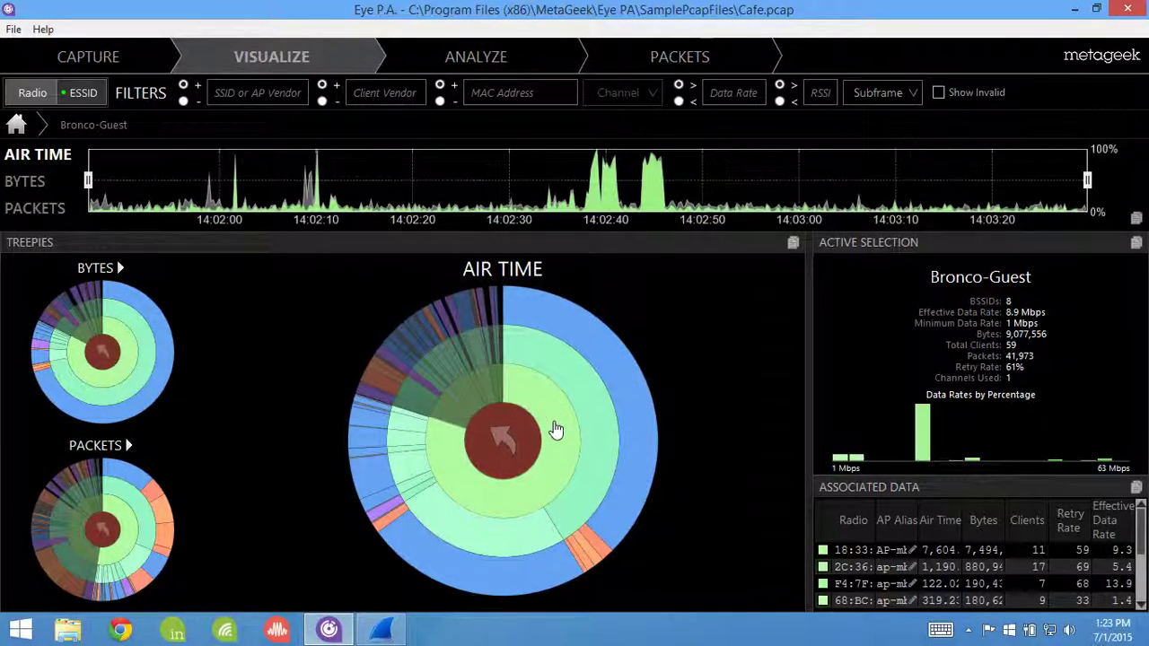
left_click(556, 431)
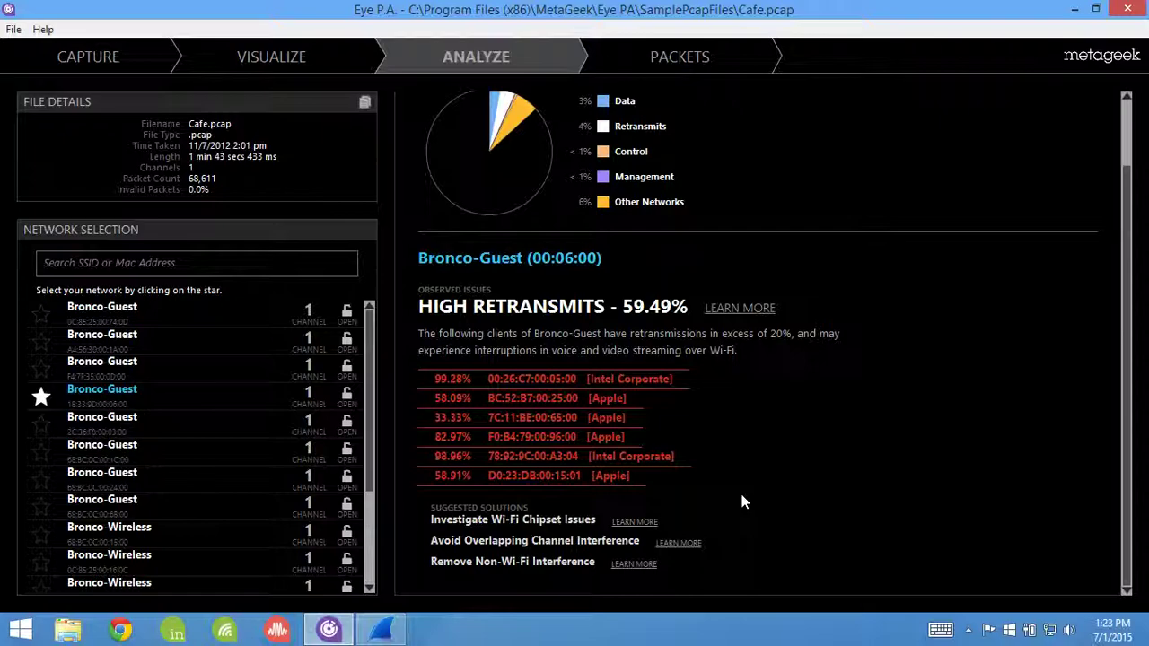
- Step the treepie up to the whole capture: 13,643.49 ms, 43 SSIDs, 78 clients, 51% retries
left_click(314, 57)
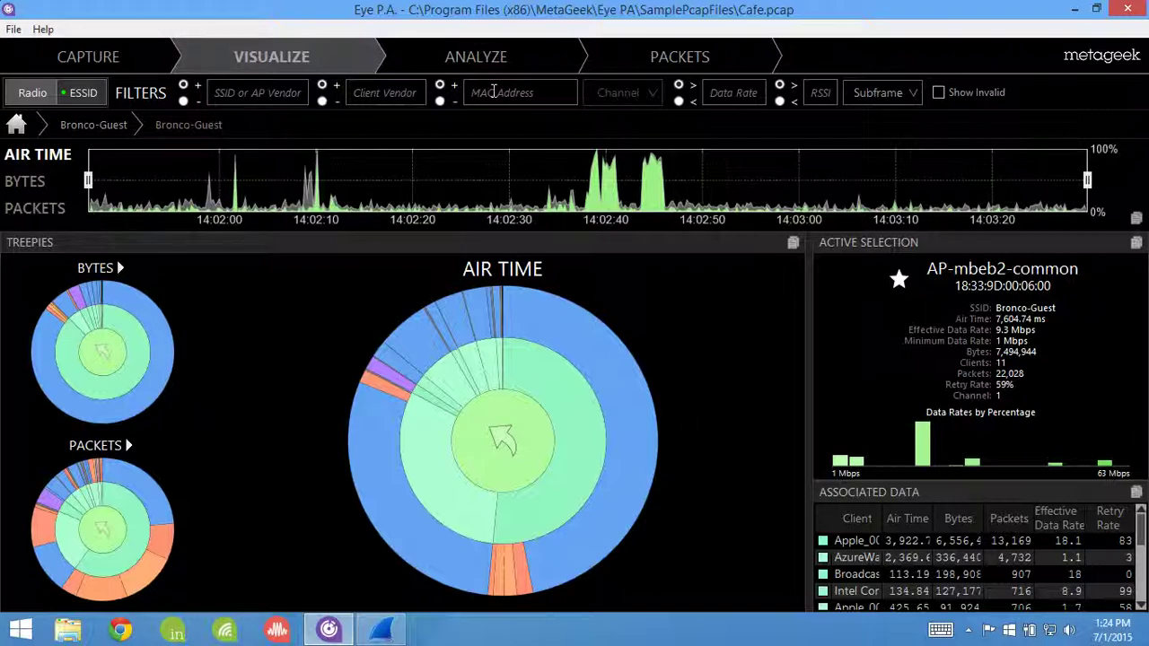
left_click(510, 446)
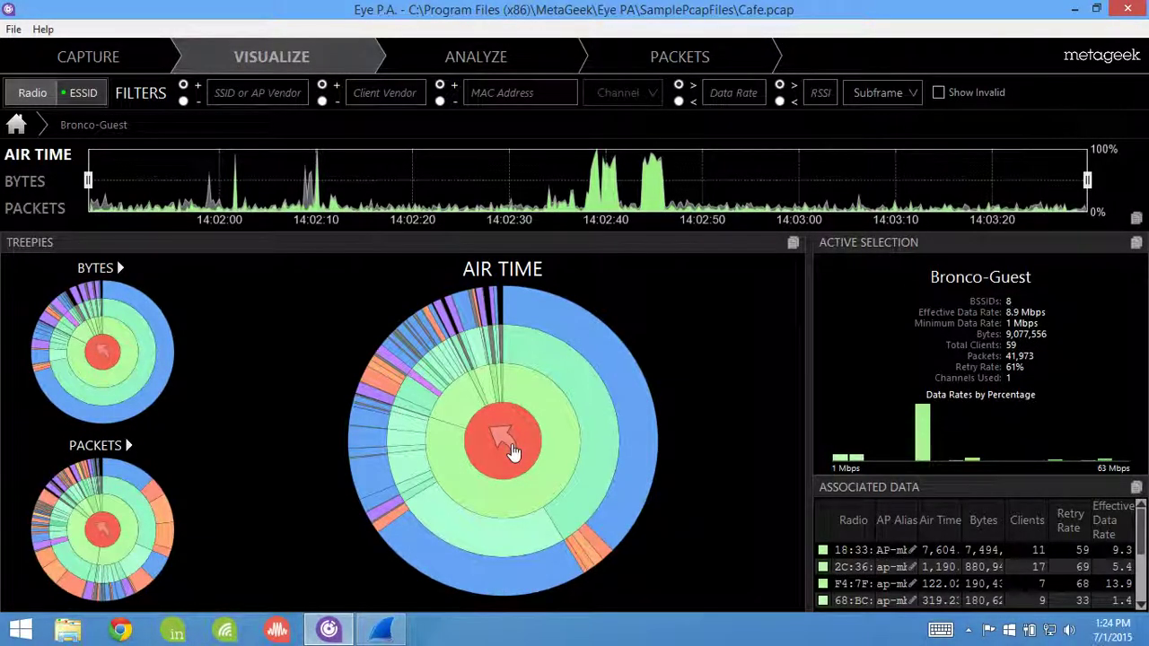
left_click(512, 444)
- Begin a MAC address filter, look over treepie segments, and show the Subframe frame-type choices
left_click(502, 93)
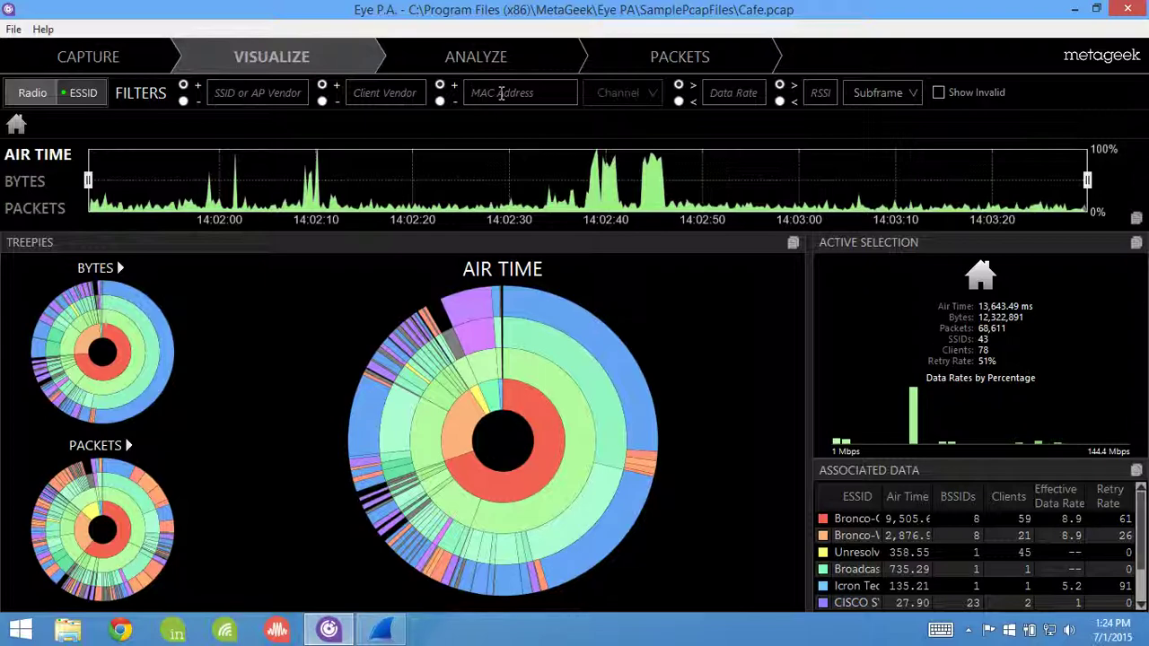
mouse_move(627, 409)
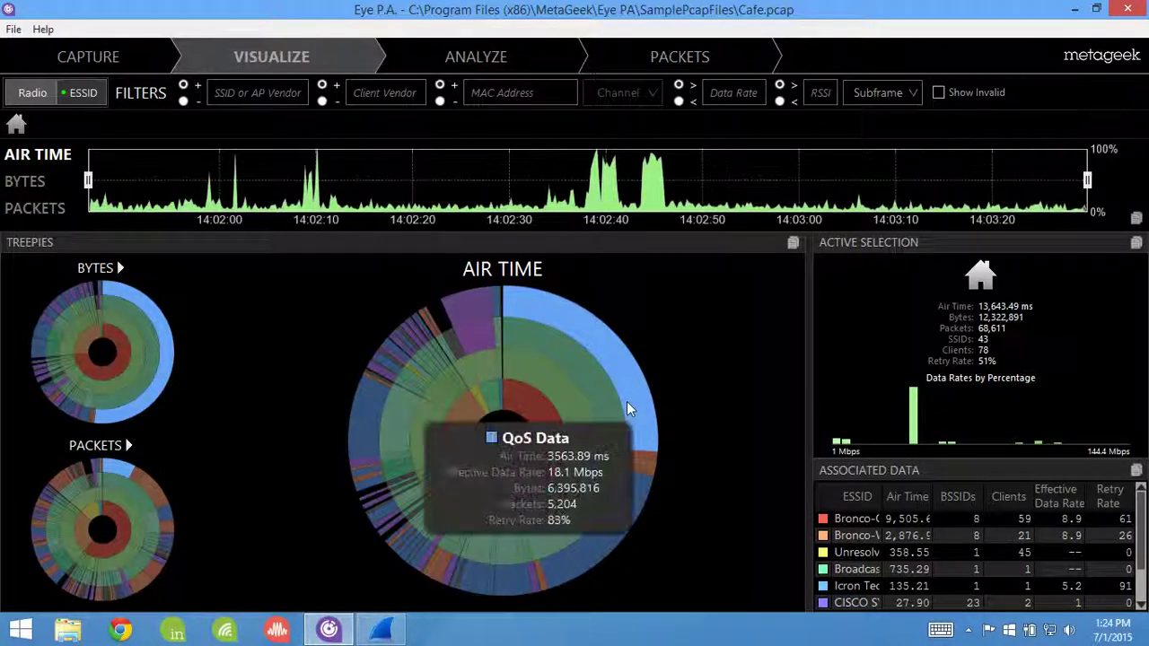
mouse_move(639, 452)
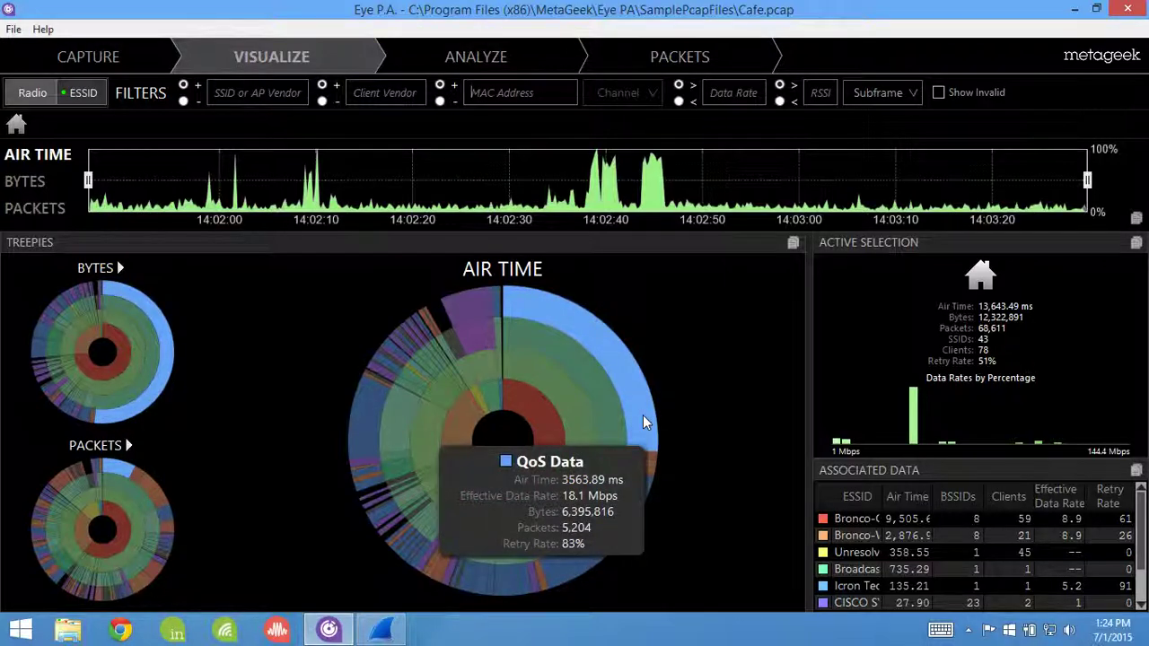
mouse_move(629, 508)
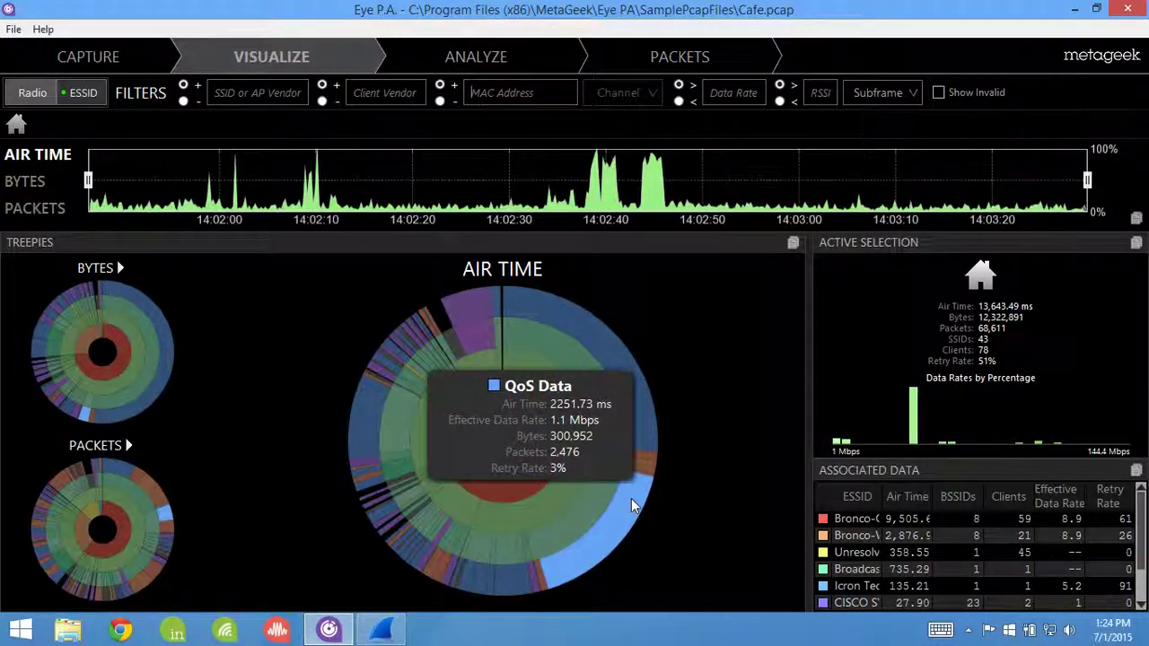
left_click(910, 92)
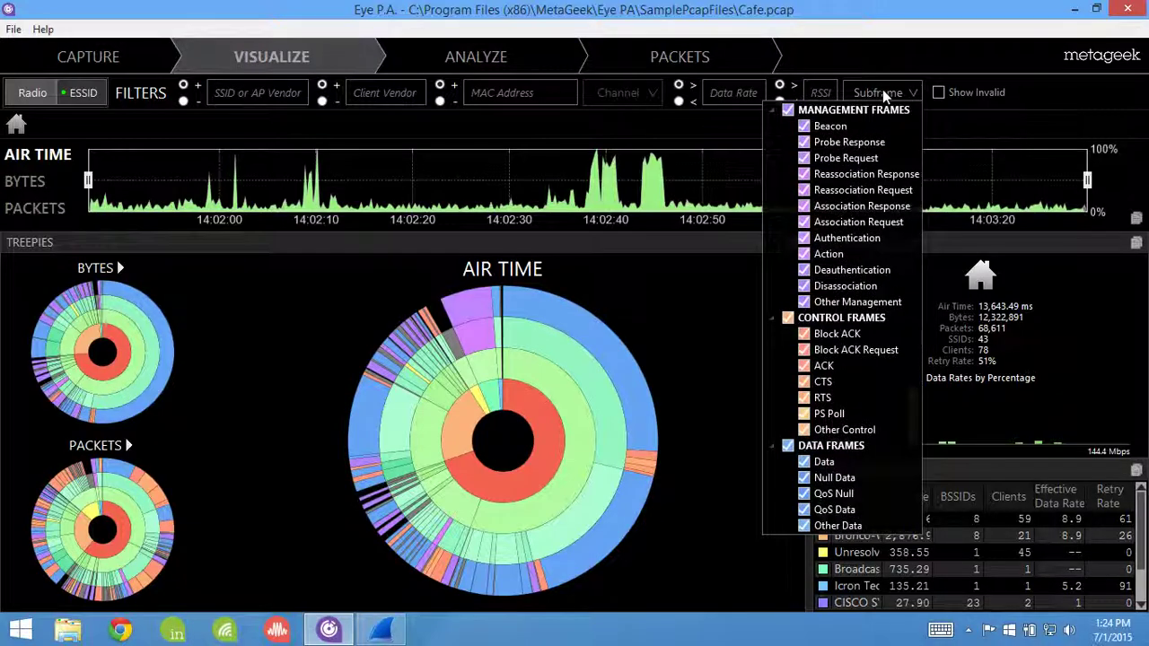
- Close the Subframe list and filter the capture by Client Vendor 'Apple'
left_click(751, 308)
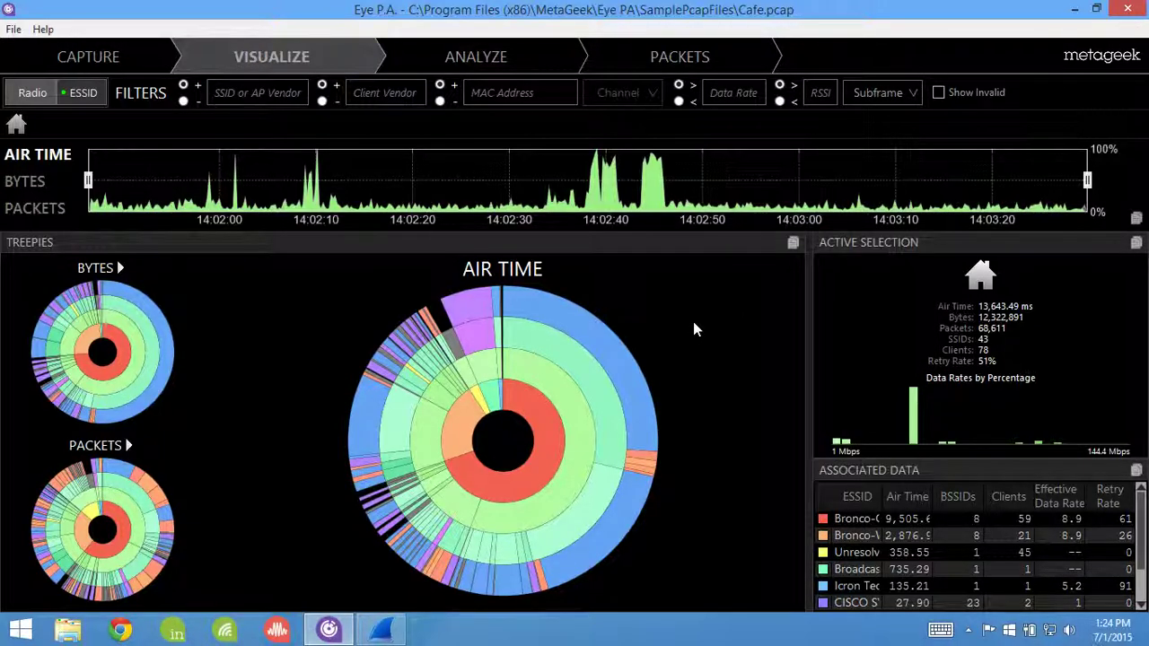
left_click(384, 93)
type("Apple")
key("Return")
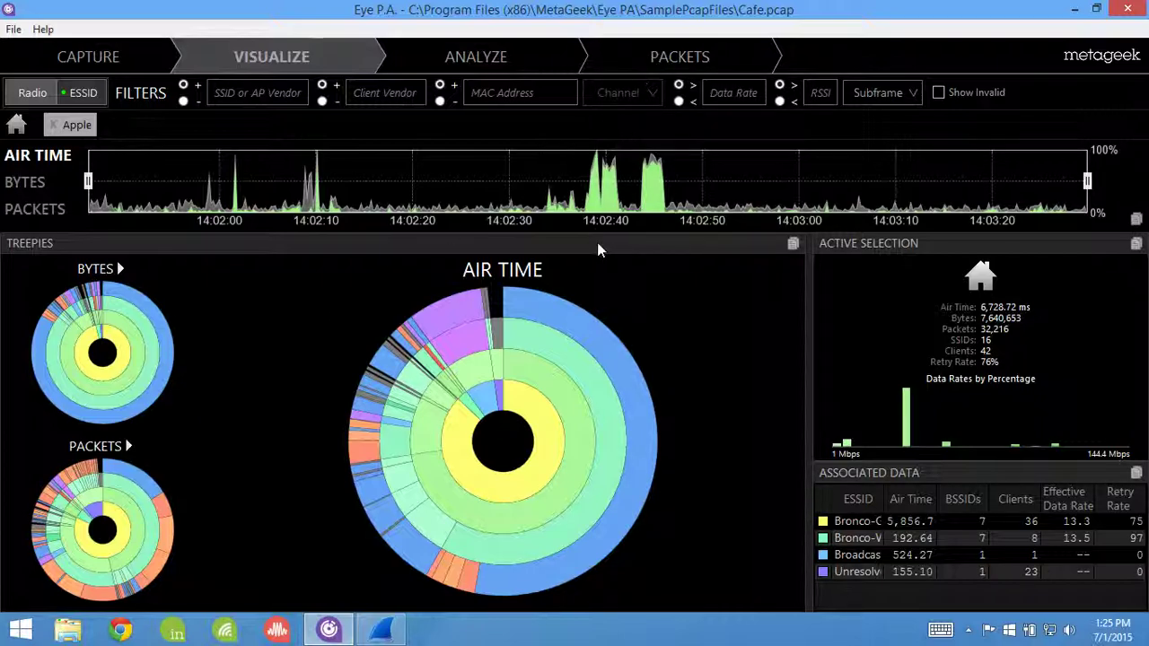
- List the Apple-filtered packets and send them to Wireshark
left_click(669, 57)
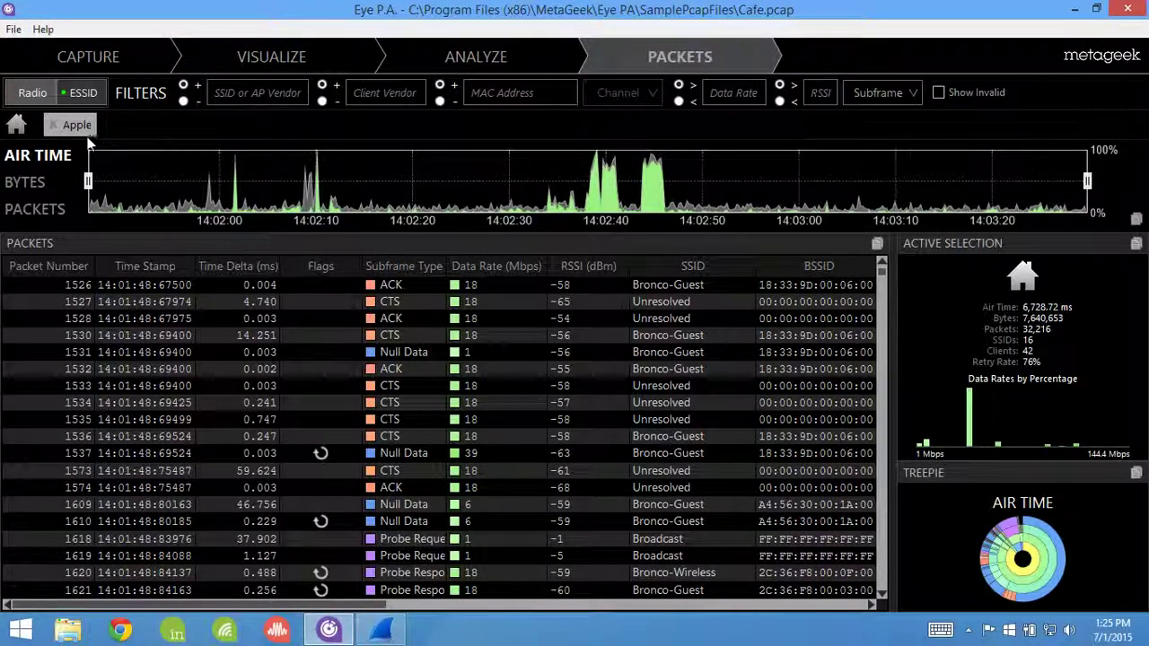
scroll(381, 406, "down", 12)
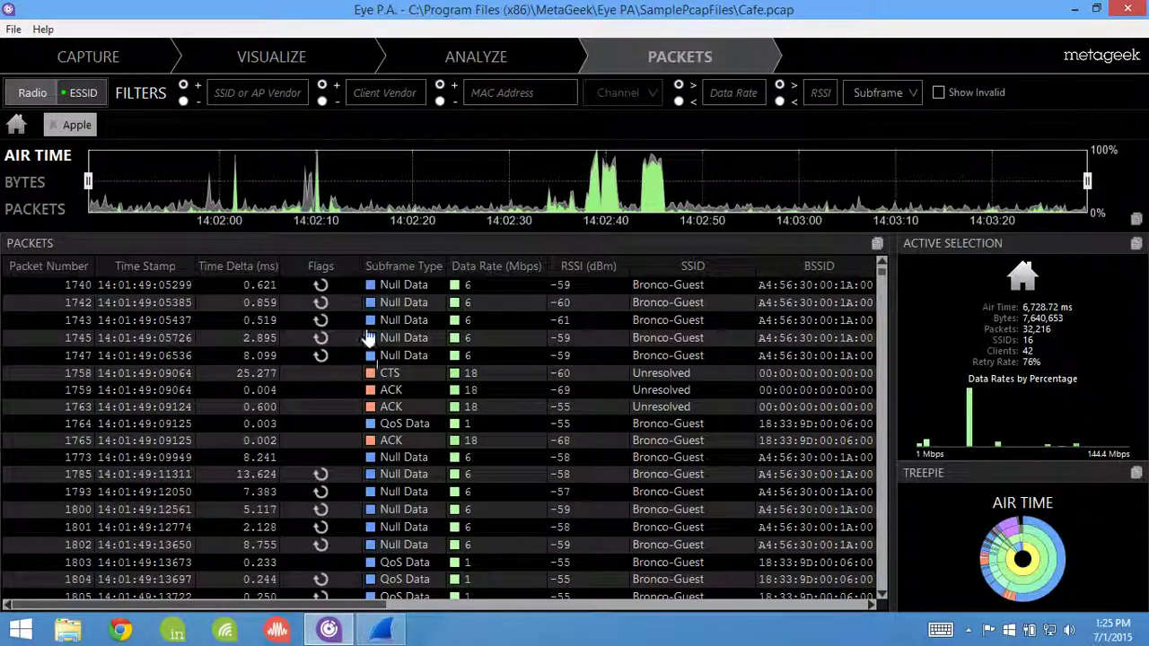
left_click(13, 29)
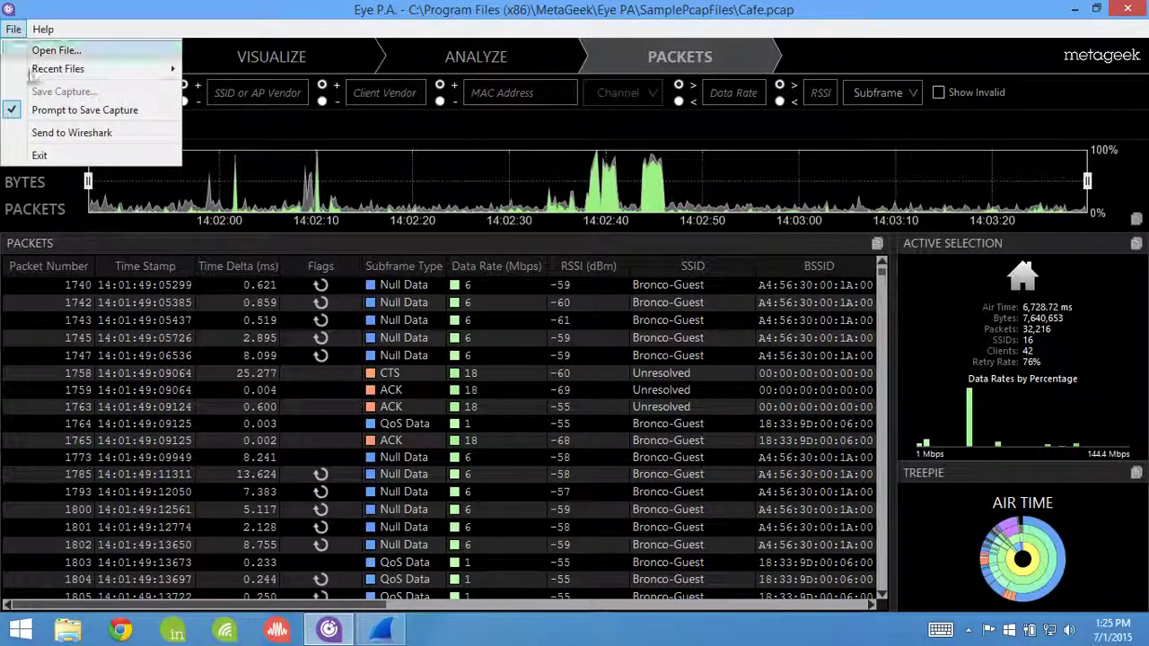
left_click(47, 133)
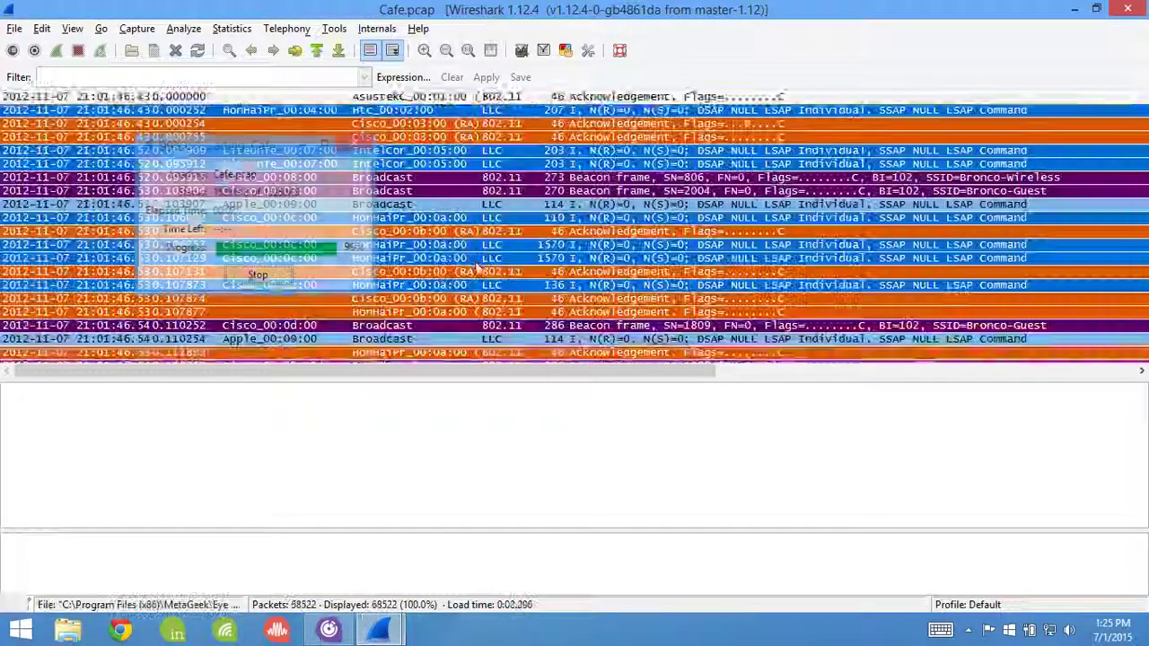
- Scroll Wireshark's 68,522-packet list of Cafe.pcap, then switch back to Eye P.A.'s Apple-filtered Packets page
scroll(476, 269, "down", 10)
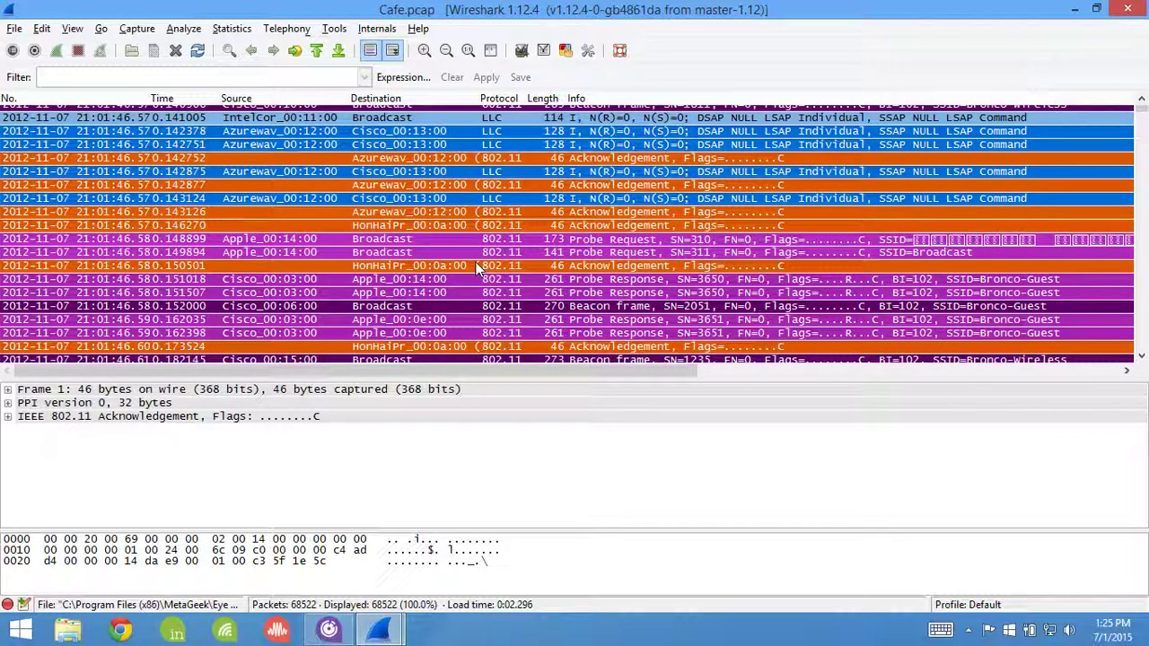
left_click(330, 630)
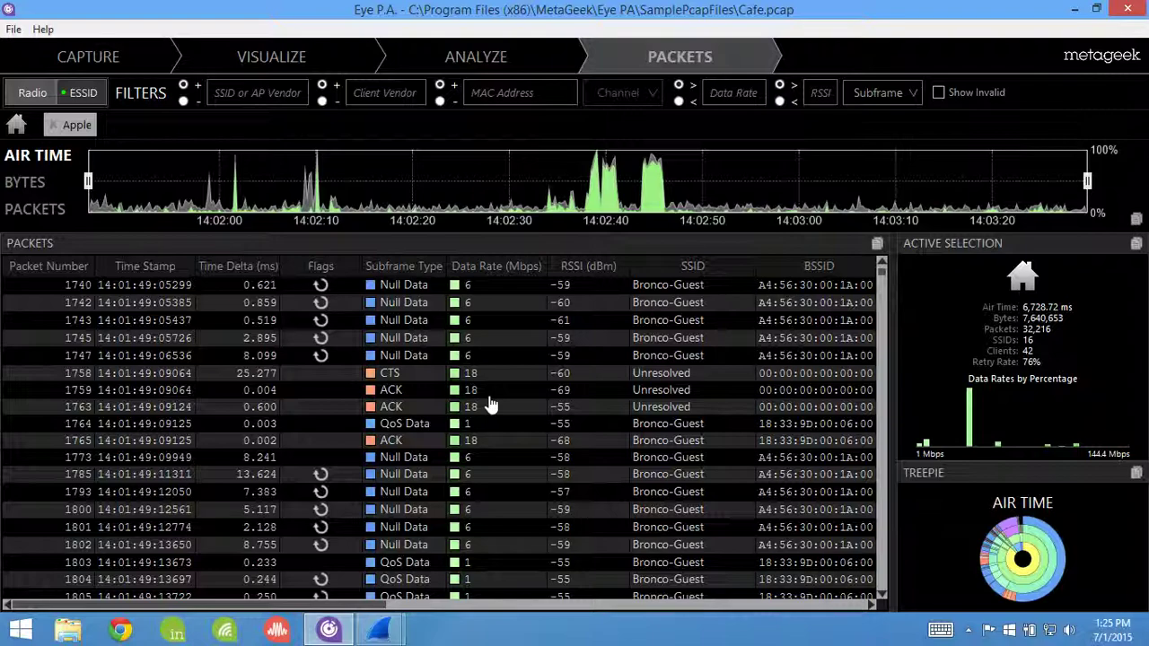
- Switch to the Visualize page to see the Apple-filtered air-time treepie, led by Bronco-Guest at 5,856.7 ms
left_click(317, 60)
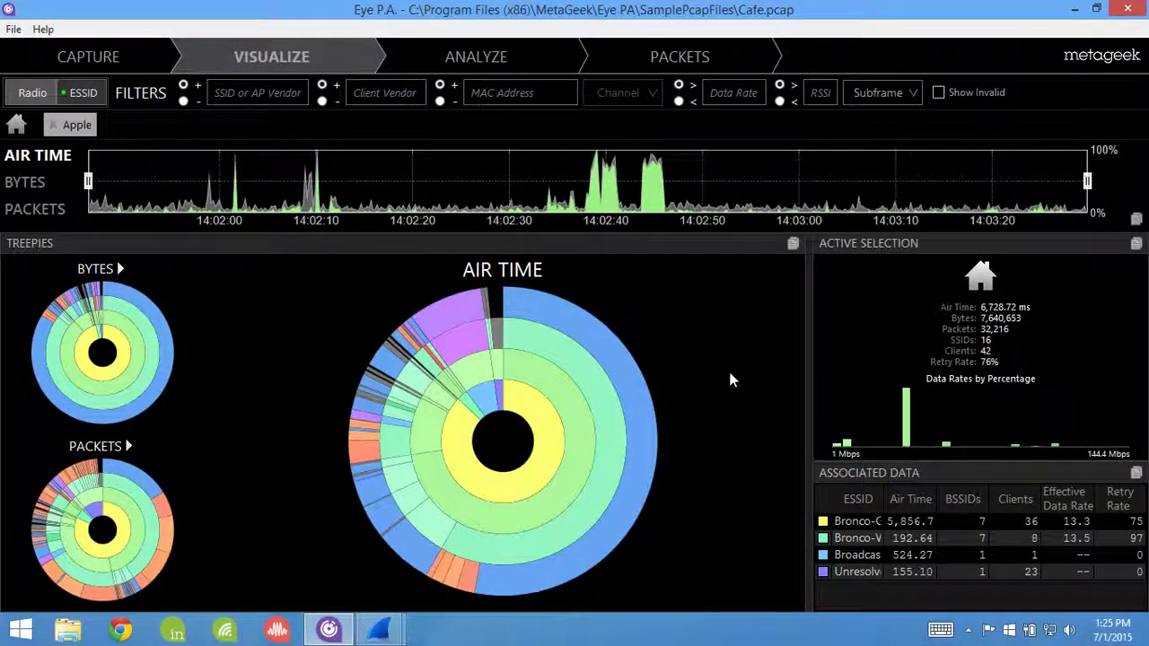